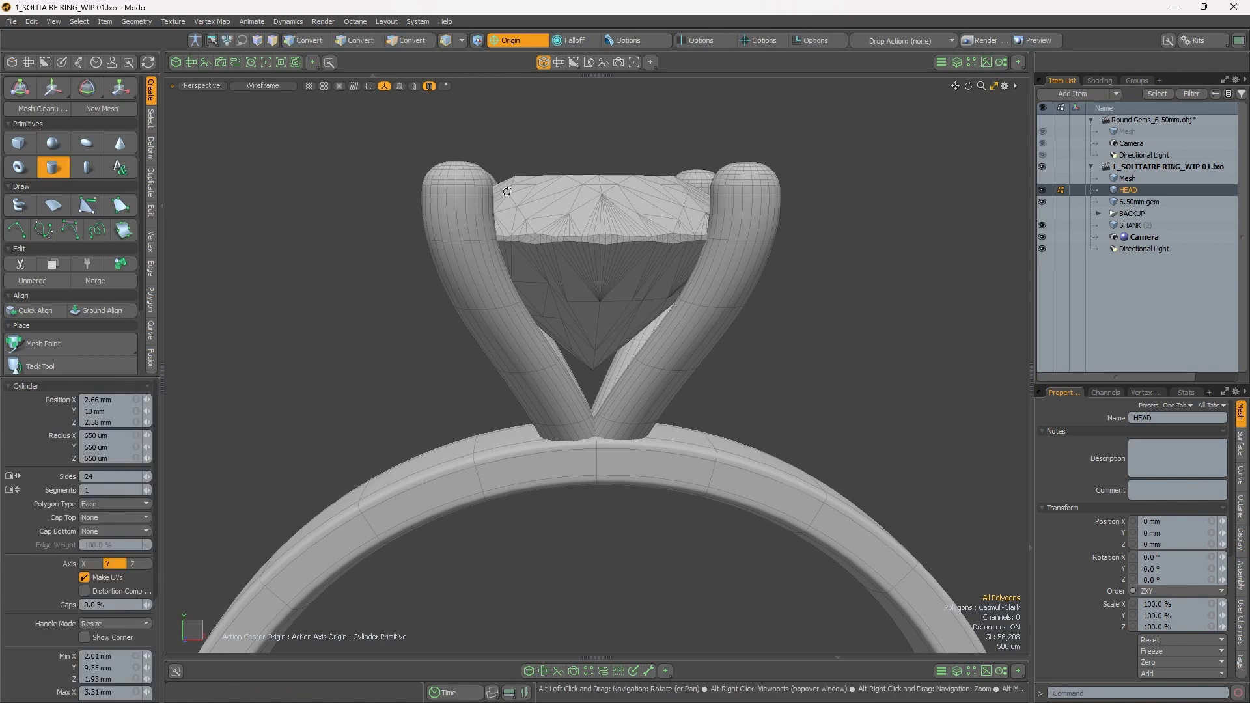
# Step: Draw a 24-sided cylinder of radius 2.72 mm centred on the origin in the top view
pyautogui.press('space')
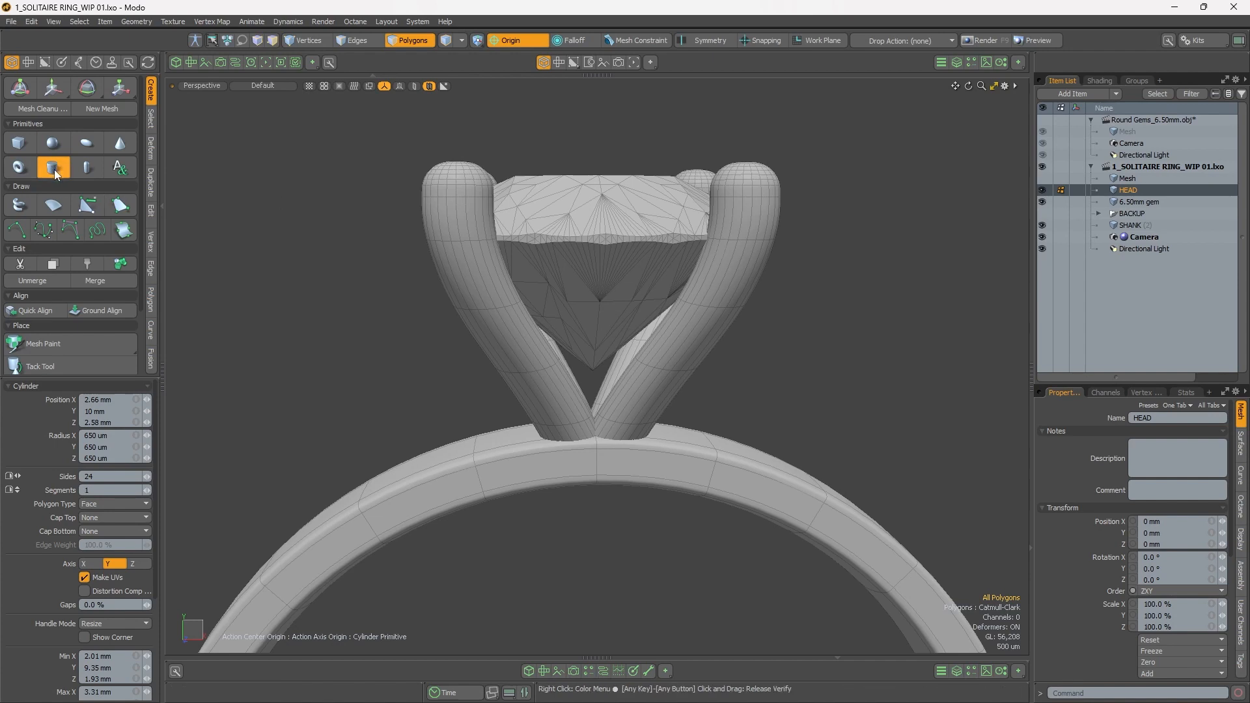
pyautogui.press('Escape')
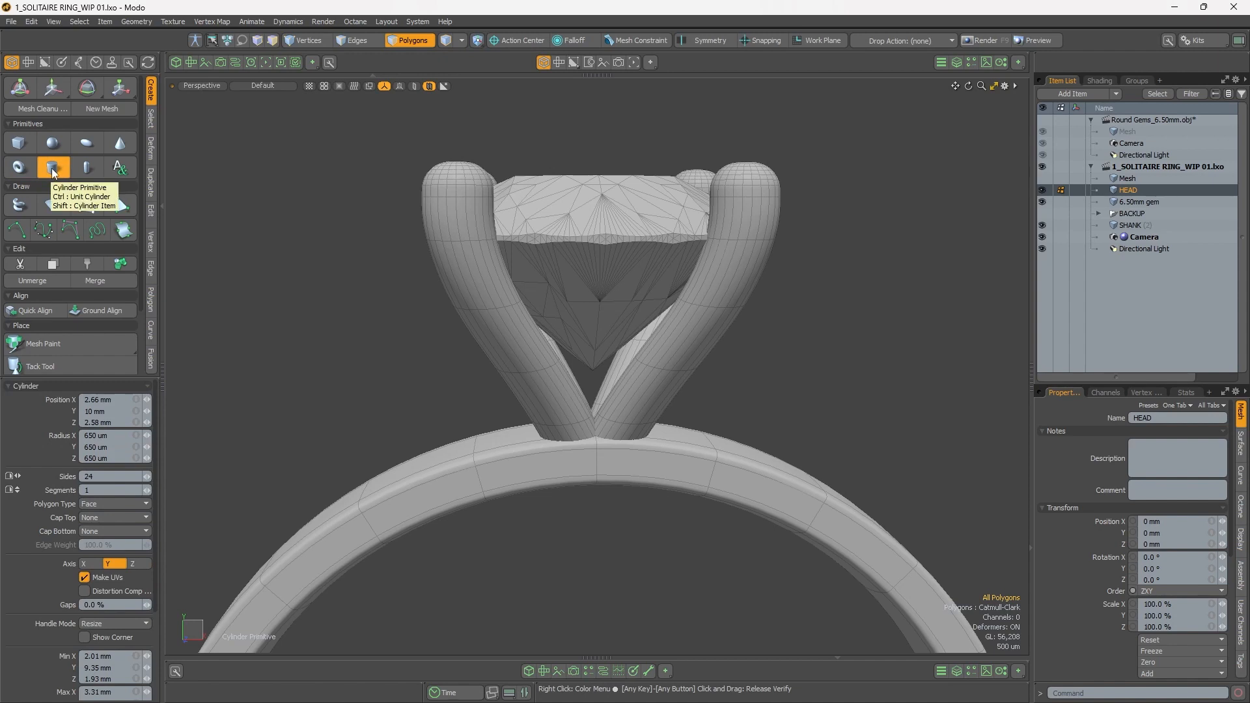
pyautogui.keyDown('alt'); pyautogui.moveTo(649, 287); pyautogui.dragTo(654, 360); pyautogui.keyUp('alt')
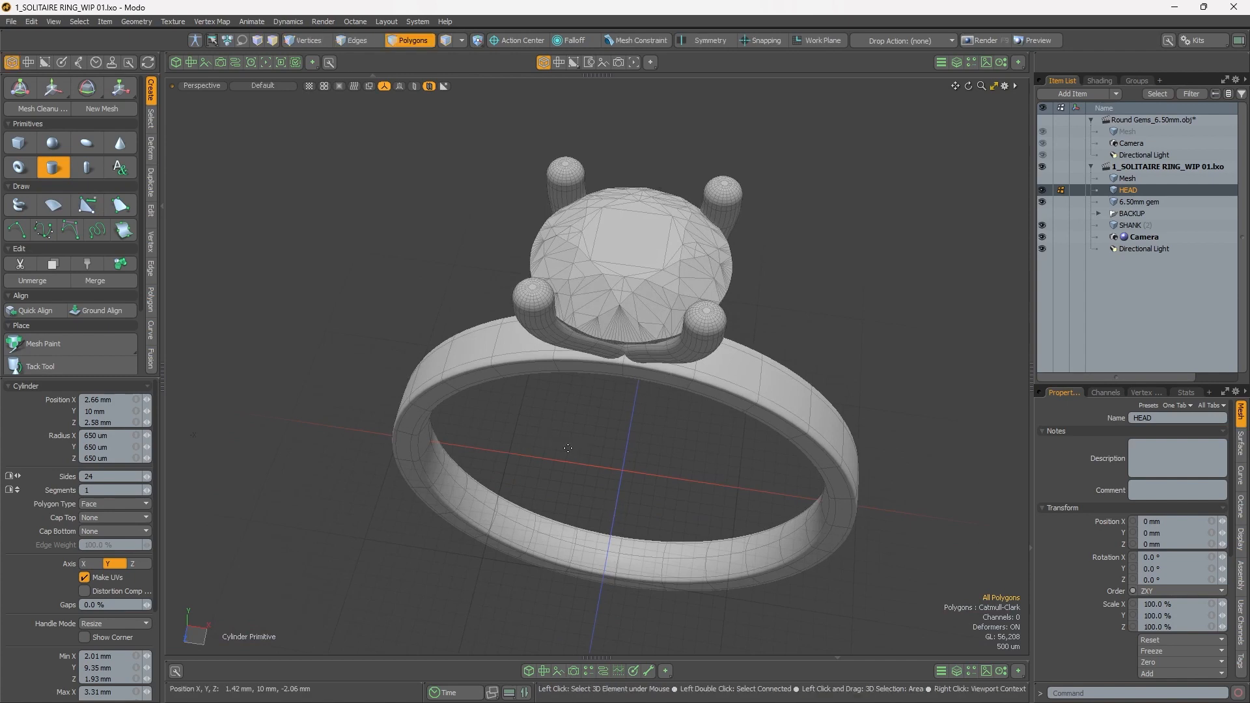
pyautogui.keyDown('ctrl'); pyautogui.moveTo(623, 471); pyautogui.dragTo(668, 471); pyautogui.keyUp('ctrl')
pyautogui.hotkey('ctrl', 'space')
pyautogui.click(681, 385)
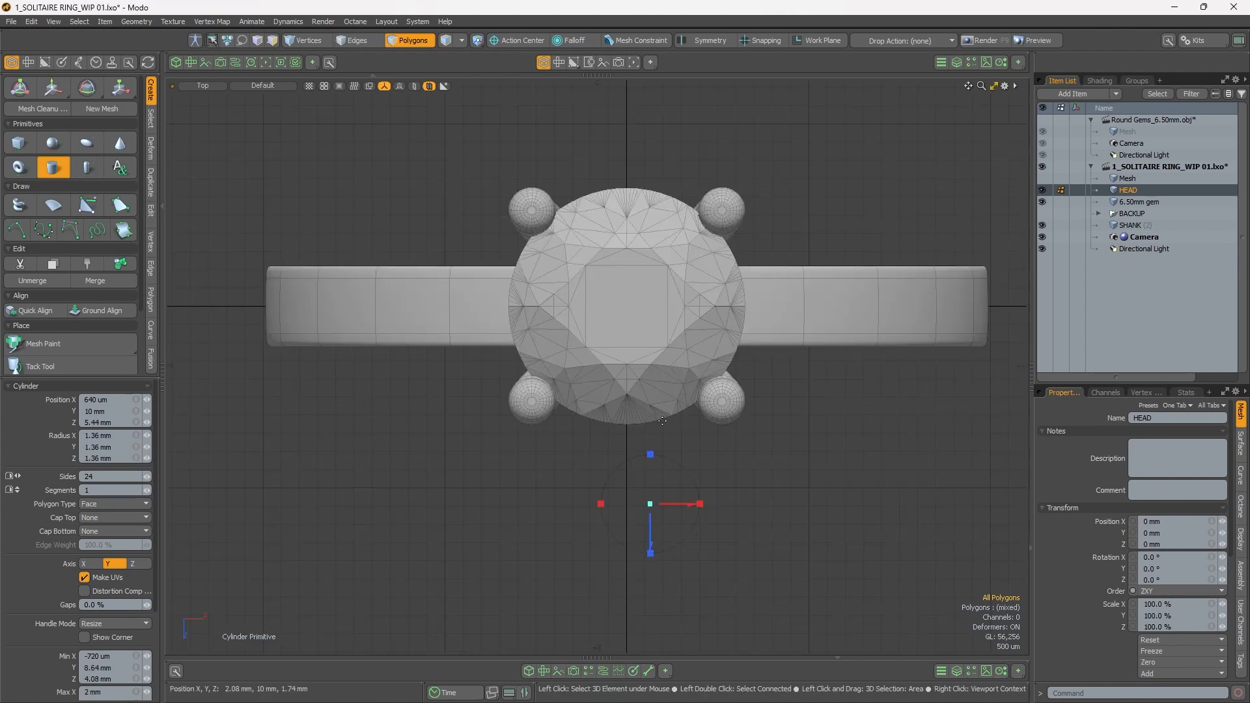
pyautogui.keyDown('ctrl'); pyautogui.moveTo(704, 504); pyautogui.dragTo(764, 504); pyautogui.keyUp('ctrl')
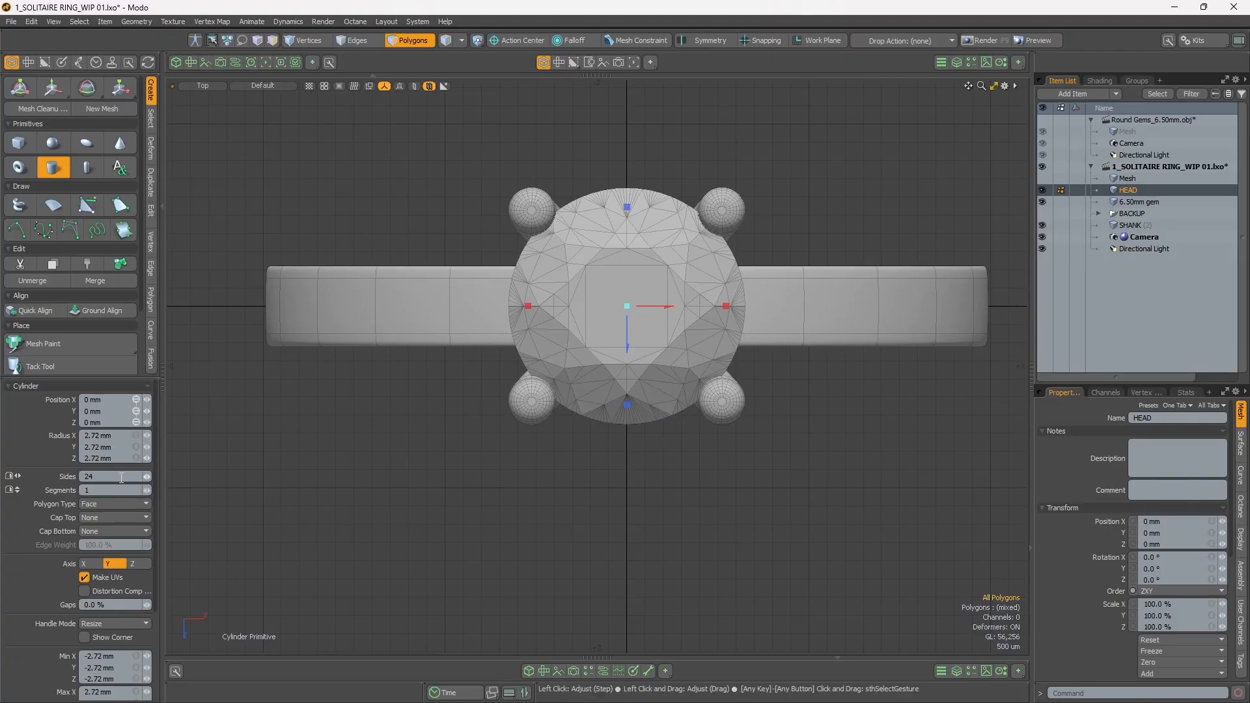
# Step: Cap the cylinder's top and bottom with single polygons
pyautogui.click(112, 518)
pyautogui.click(116, 527)
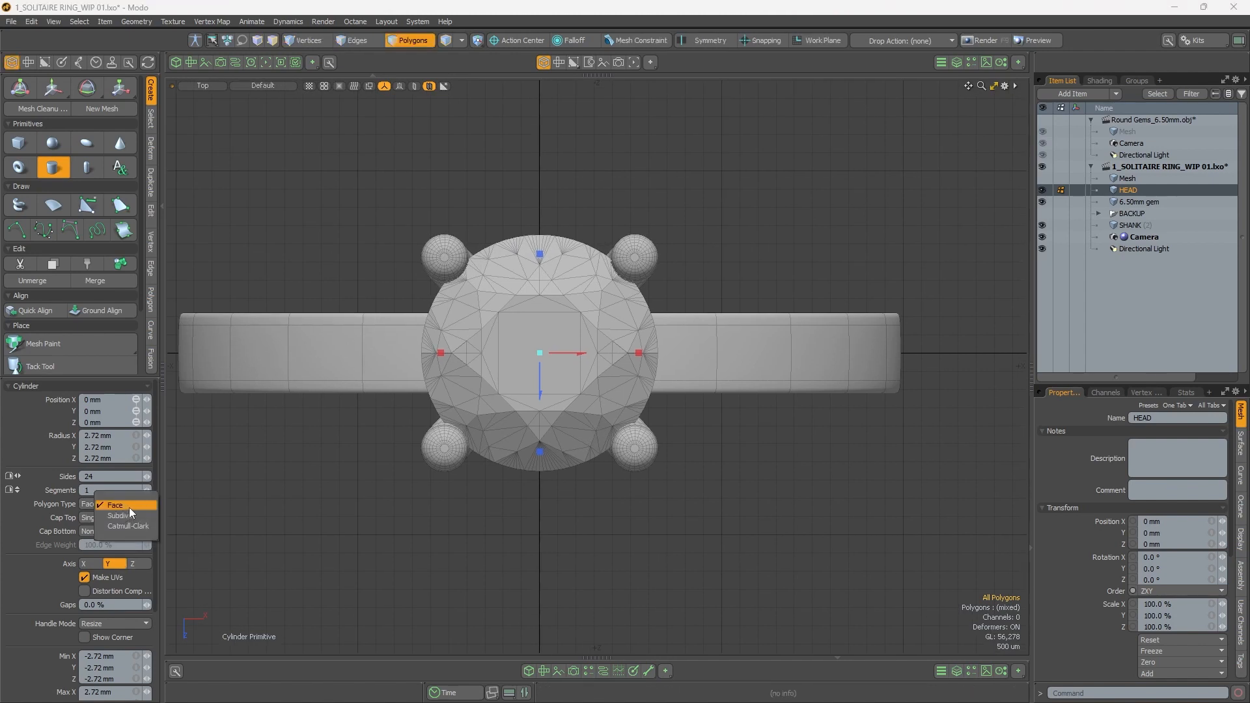
pyautogui.click(129, 506)
pyautogui.click(124, 518)
pyautogui.moveTo(620, 390)
pyautogui.keyDown('alt'); pyautogui.mouseDown()
pyautogui.moveTo(592, 419)
pyautogui.moveTo(642, 389)
pyautogui.mouseUp(); pyautogui.keyUp('alt')
pyautogui.hotkey('ctrl', 'space')
pyautogui.click(630, 394)
pyautogui.keyDown('alt'); pyautogui.keyDown('shift'); pyautogui.moveTo(607, 449); pyautogui.dragTo(596, 296); pyautogui.keyUp('shift'); pyautogui.keyUp('alt')
pyautogui.keyDown('ctrl'); pyautogui.keyDown('alt'); pyautogui.moveTo(573, 383); pyautogui.dragTo(547, 405); pyautogui.keyUp('alt'); pyautogui.keyUp('ctrl')
# Step: Select all the cylinder's polygons and move them out of the HEAD mesh into a new mesh item
pyautogui.press('3')
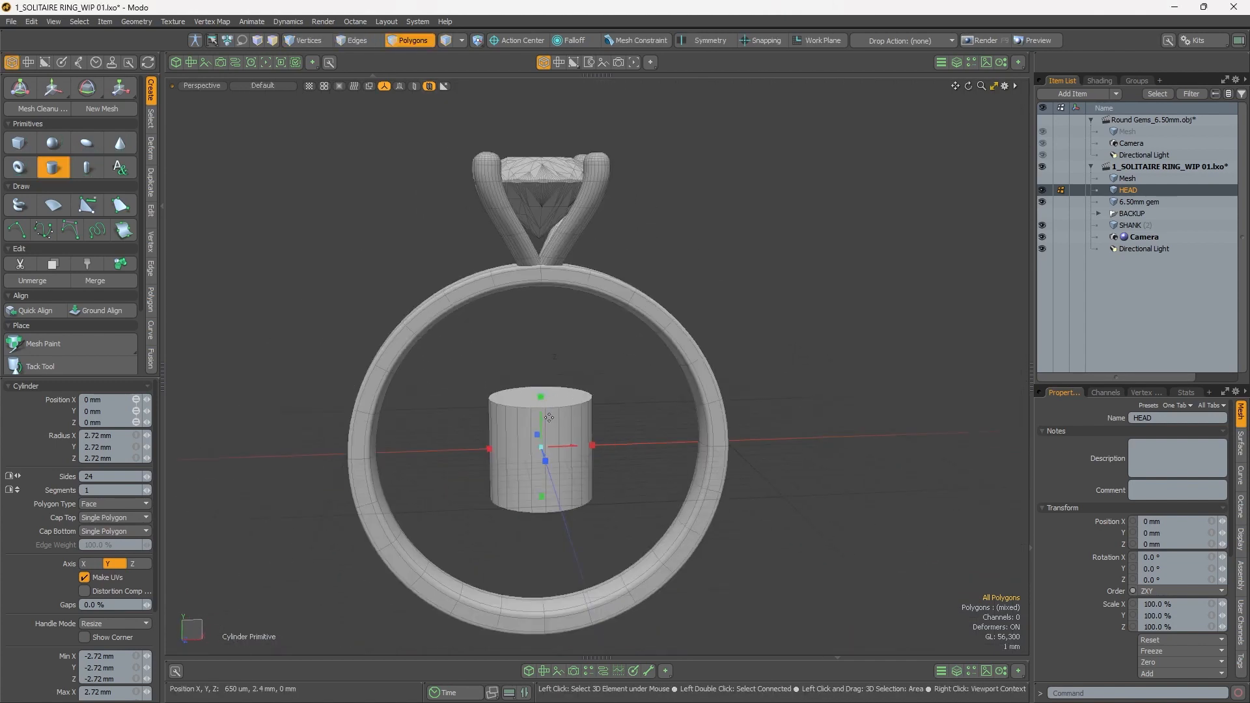
pyautogui.press('y')
pyautogui.click(552, 426)
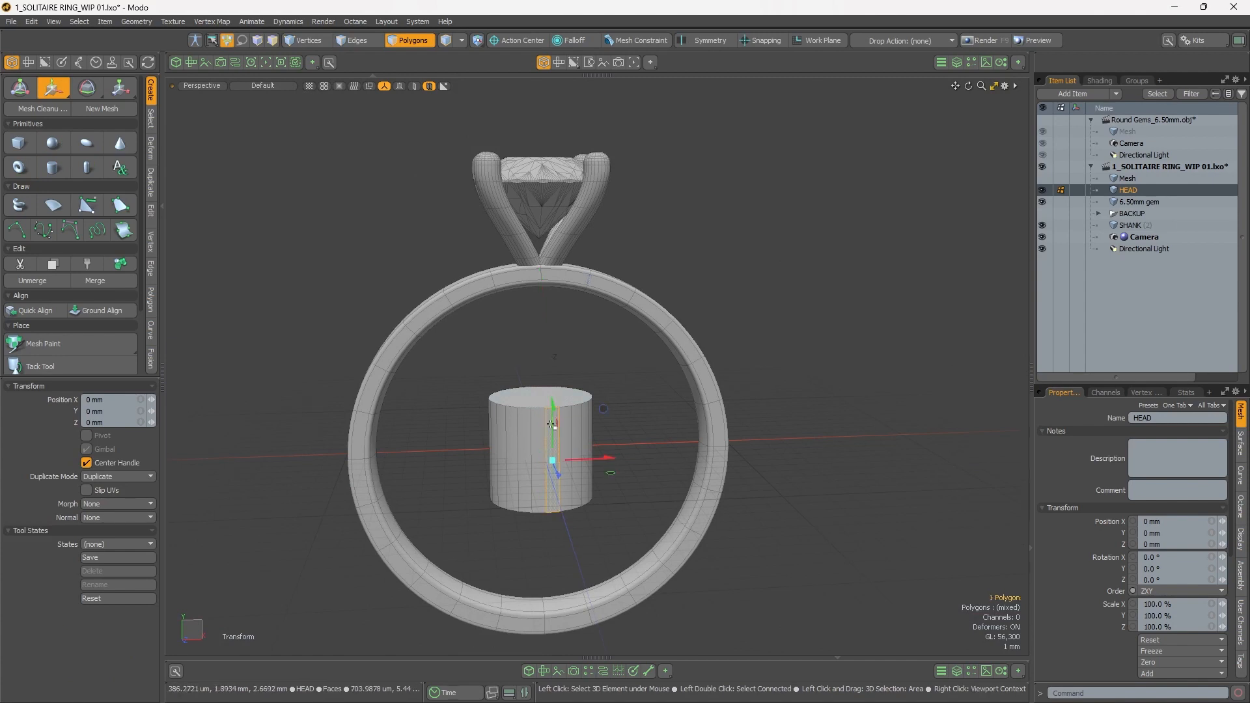
pyautogui.press('q')
pyautogui.doubleClick(536, 407)
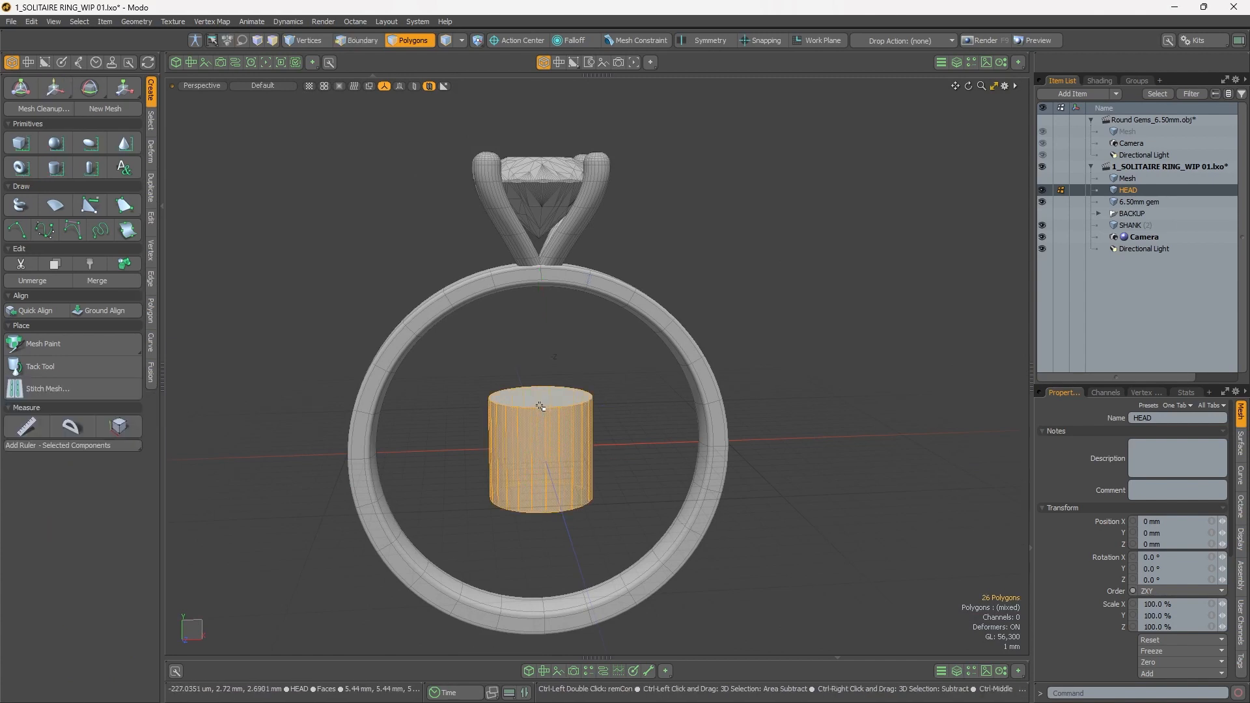
pyautogui.hotkey('ctrl', 'x')
pyautogui.press('n')
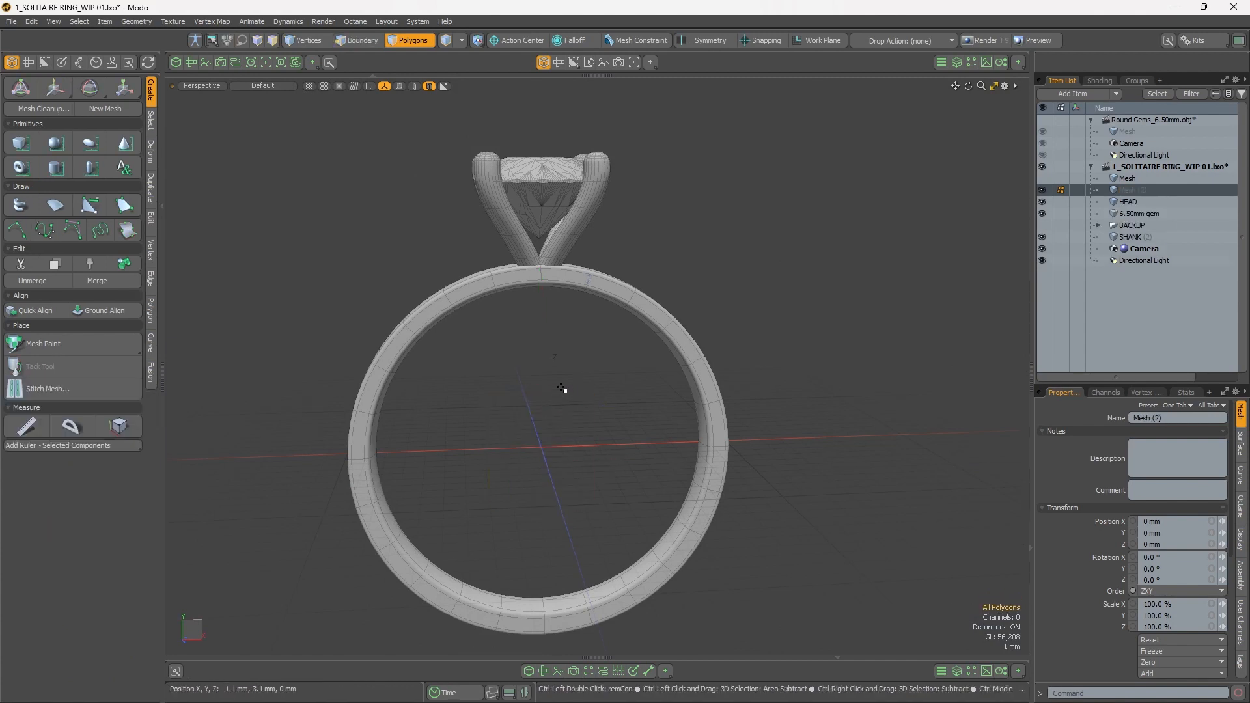
pyautogui.hotkey('ctrl', 'v')
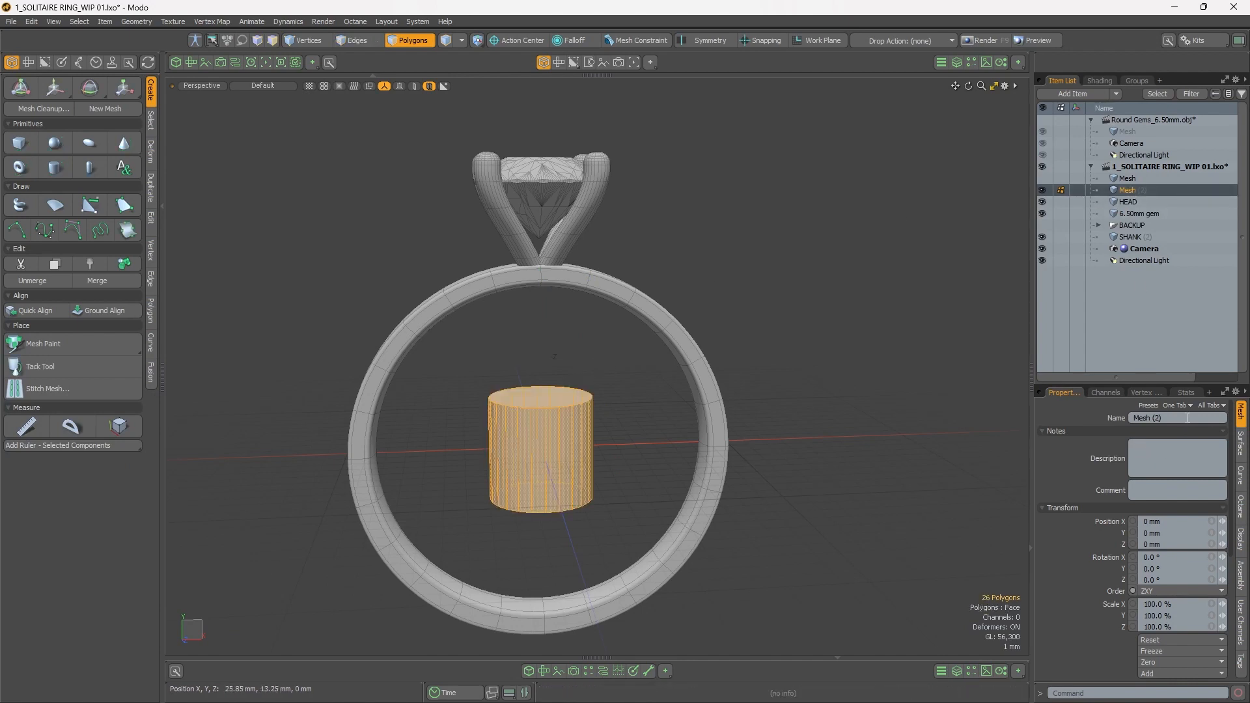
# Step: Rename the new mesh item as GALLERY RAIL
pyautogui.write('GA')
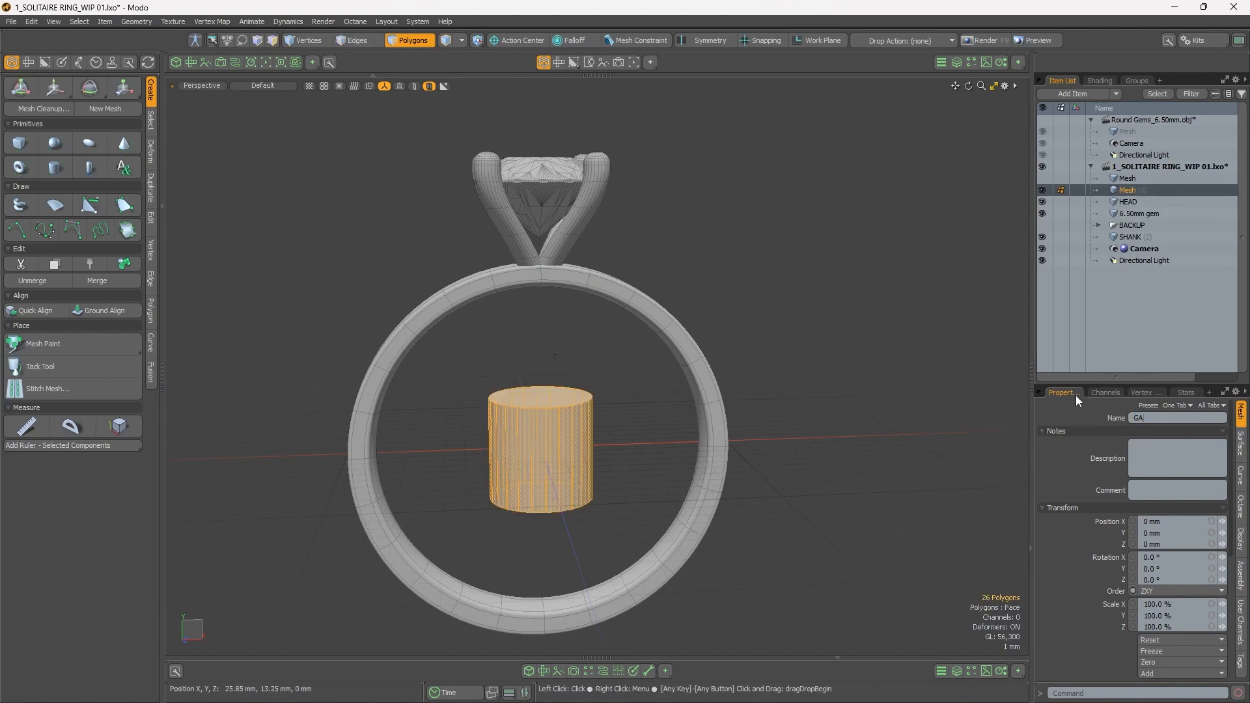
pyautogui.write('LLERY RAIL')
pyautogui.press('Return')
# Step: Flatten the cylinder to 20% of its height and raise it 12.05 mm in Y to sit between the prongs beneath the gem
pyautogui.press('y')
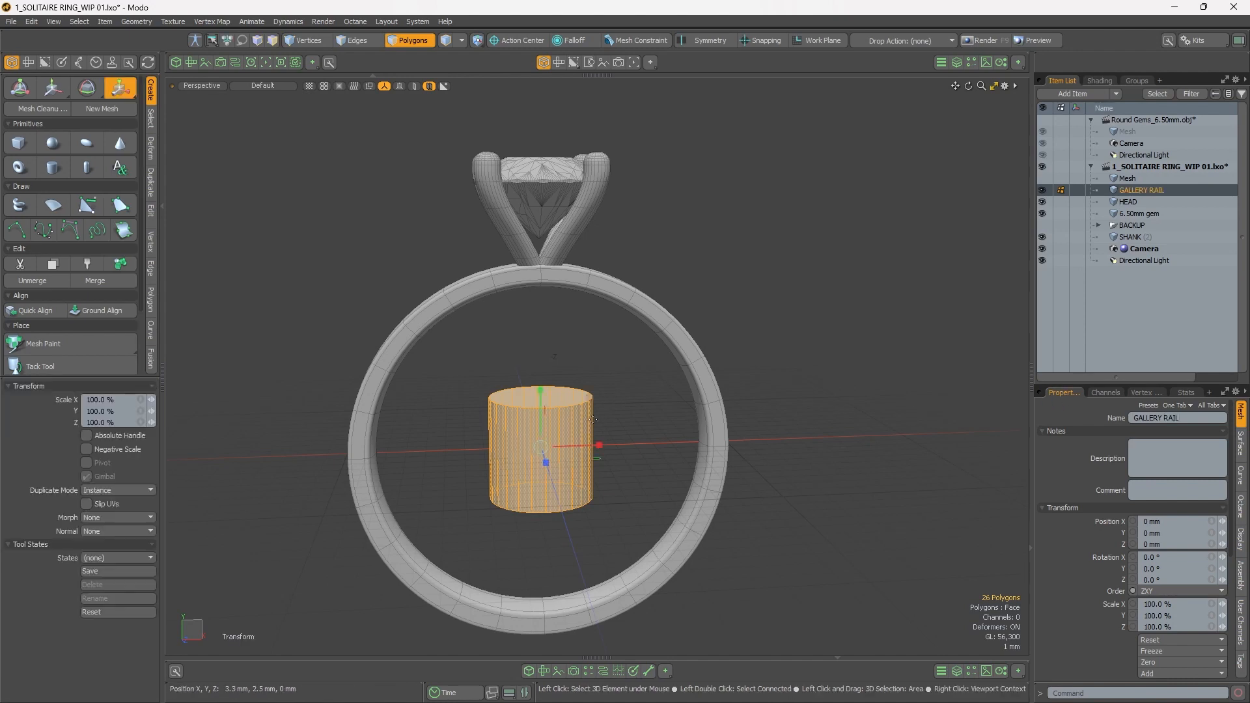
pyautogui.moveTo(542, 388); pyautogui.dragTo(541, 437)
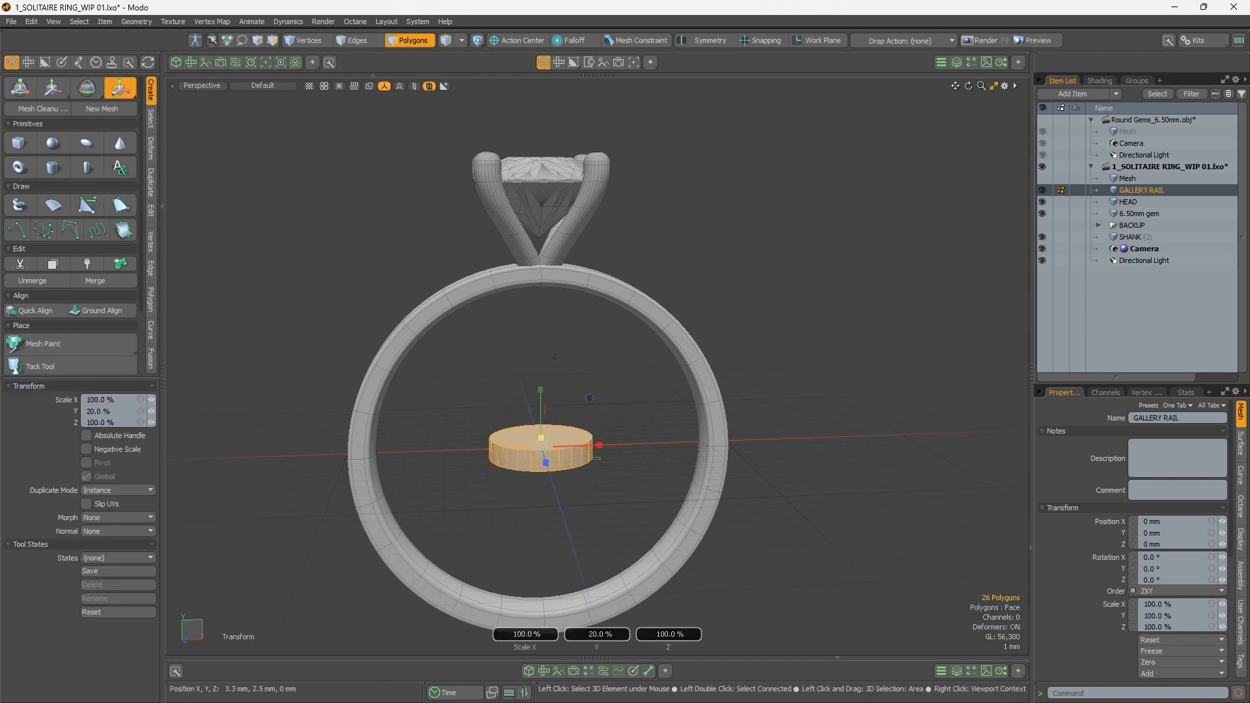
pyautogui.press('w')
pyautogui.moveTo(540, 355); pyautogui.dragTo(539, 165)
pyautogui.keyDown('alt'); pyautogui.scroll(5, 624, 131); pyautogui.keyUp('alt')
pyautogui.keyDown('alt'); pyautogui.moveTo(551, 416); pyautogui.dragTo(736, 318); pyautogui.keyUp('alt')
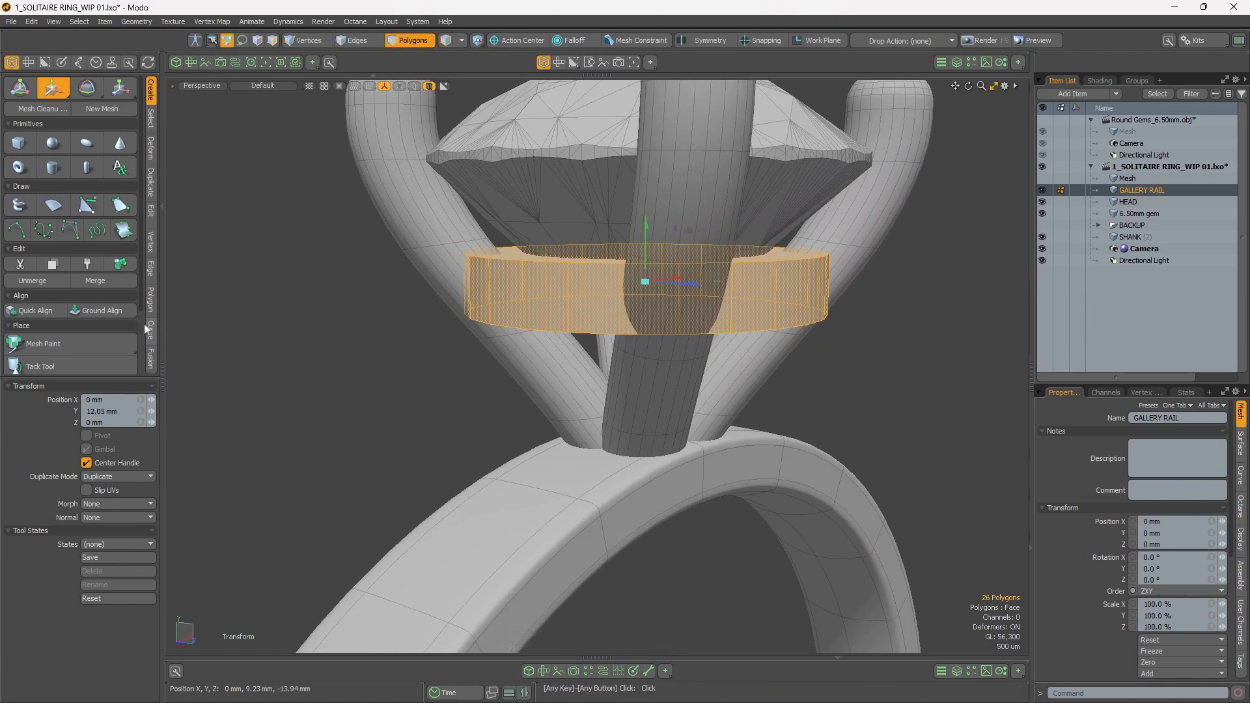
# Step: Display the dimensions of the selected gallery rail with the Dimension utility
pyautogui.moveTo(127, 377); pyautogui.dragTo(127, 499)
pyautogui.click(119, 427)
pyautogui.keyDown('alt'); pyautogui.moveTo(598, 325); pyautogui.dragTo(343, 302); pyautogui.keyUp('alt')
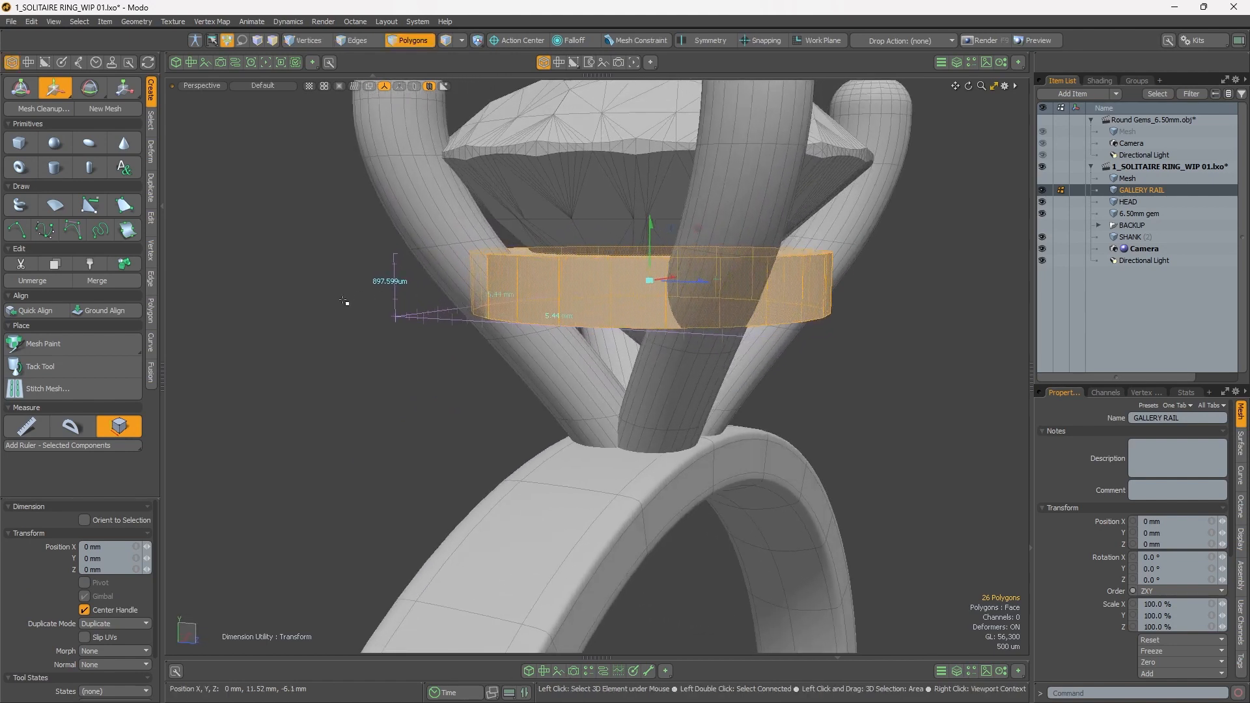
pyautogui.keyDown('alt'); pyautogui.moveTo(663, 290); pyautogui.dragTo(567, 260); pyautogui.keyUp('alt')
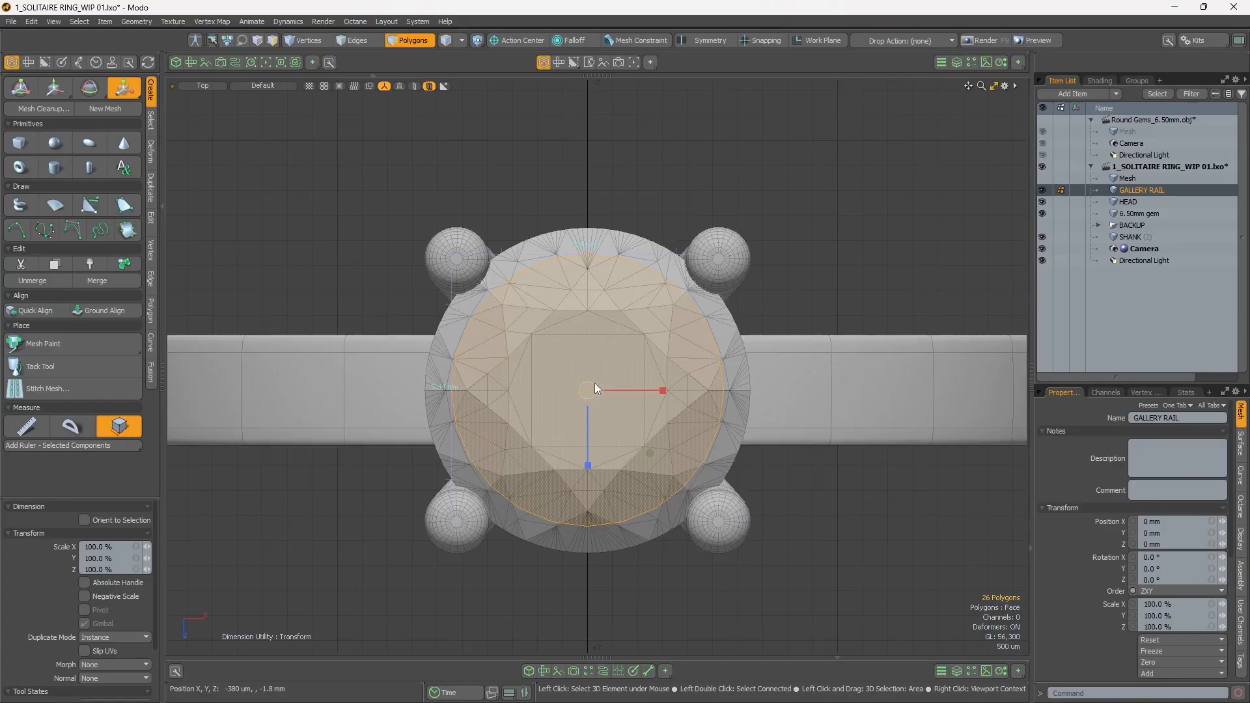
# Step: Scale the gallery rail uniformly to 116% so its outline approaches the gem's diameter
pyautogui.moveTo(589, 390); pyautogui.dragTo(600, 390)
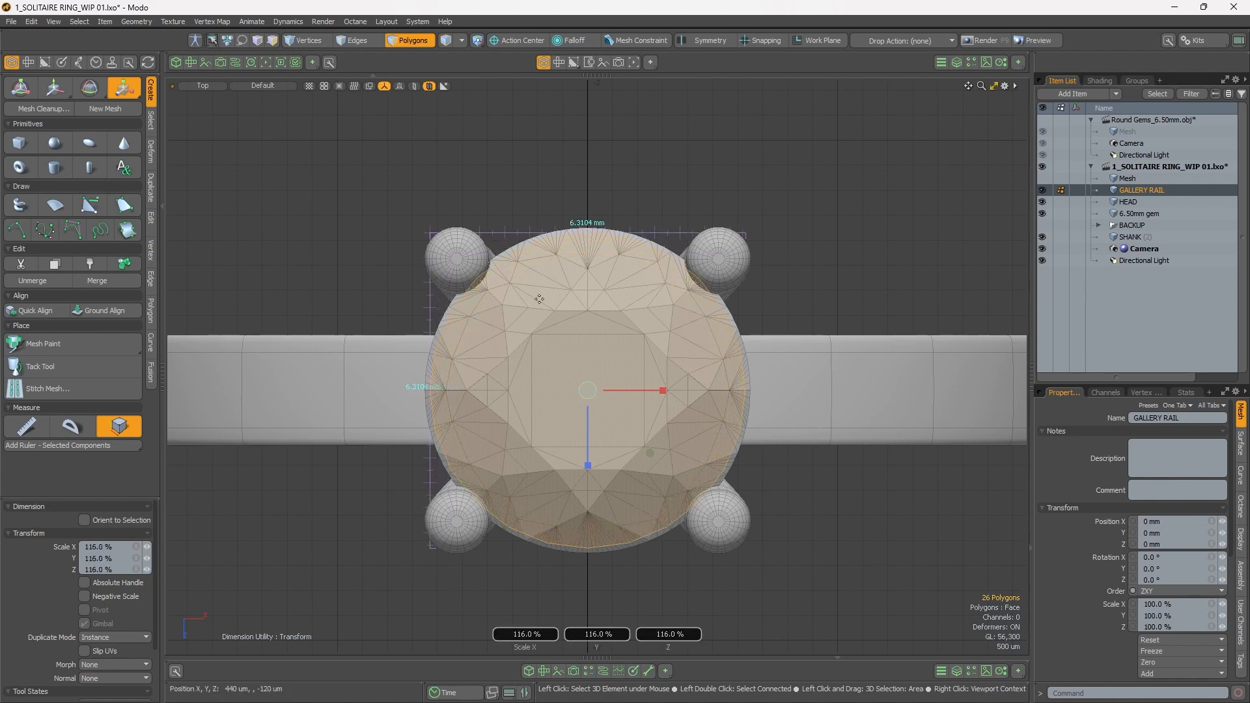
pyautogui.hotkey('ctrl', 'space')
pyautogui.click(678, 372)
pyautogui.keyDown('alt'); pyautogui.moveTo(679, 372); pyautogui.dragTo(607, 362); pyautogui.keyUp('alt')
pyautogui.scroll(3, 648, 281)
pyautogui.keyDown('alt'); pyautogui.moveTo(397, 270); pyautogui.dragTo(311, 278); pyautogui.keyUp('alt')
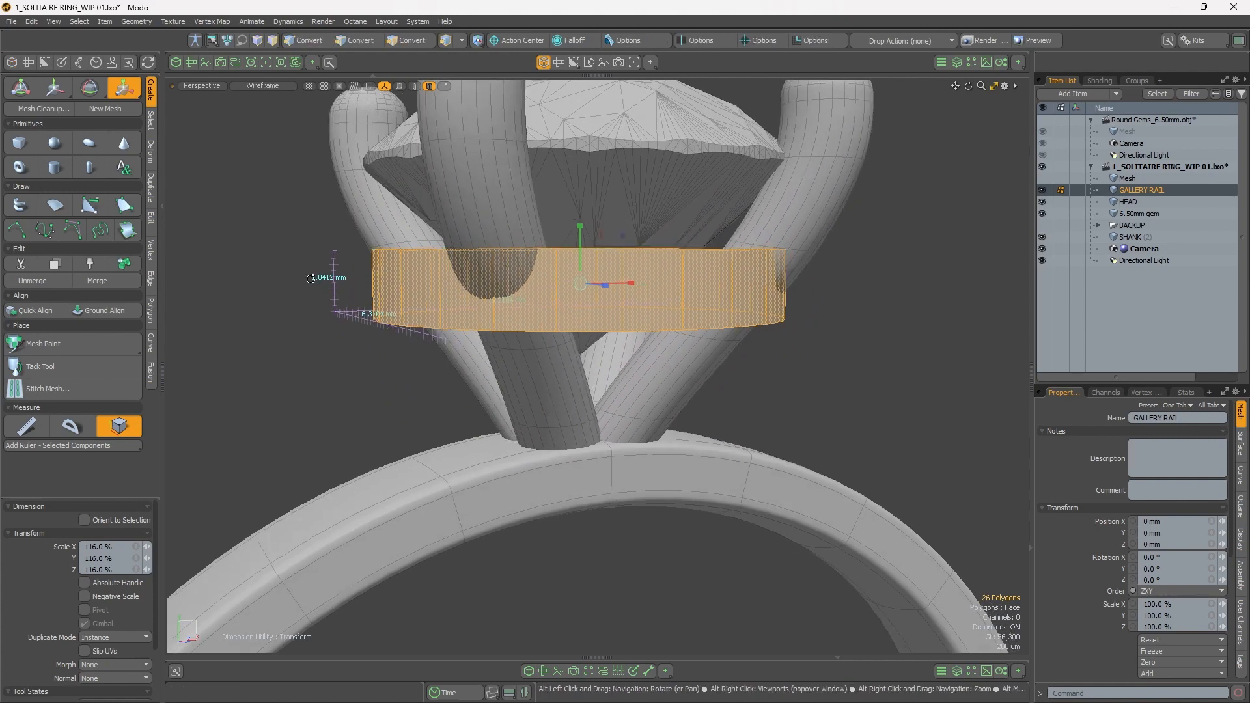
# Step: Taper the gallery rail by scaling its bottom polygon to 83% in X and Z
pyautogui.keyDown('alt'); pyautogui.moveTo(547, 342); pyautogui.dragTo(608, 352); pyautogui.keyUp('alt')
pyautogui.press('space')
pyautogui.click(609, 334)
pyautogui.press('r')
pyautogui.moveTo(637, 289)
pyautogui.keyDown('alt'); pyautogui.mouseDown()
pyautogui.moveTo(622, 332)
pyautogui.moveTo(619, 296)
pyautogui.mouseUp(); pyautogui.keyUp('alt')
pyautogui.moveTo(642, 345); pyautogui.dragTo(568, 409)
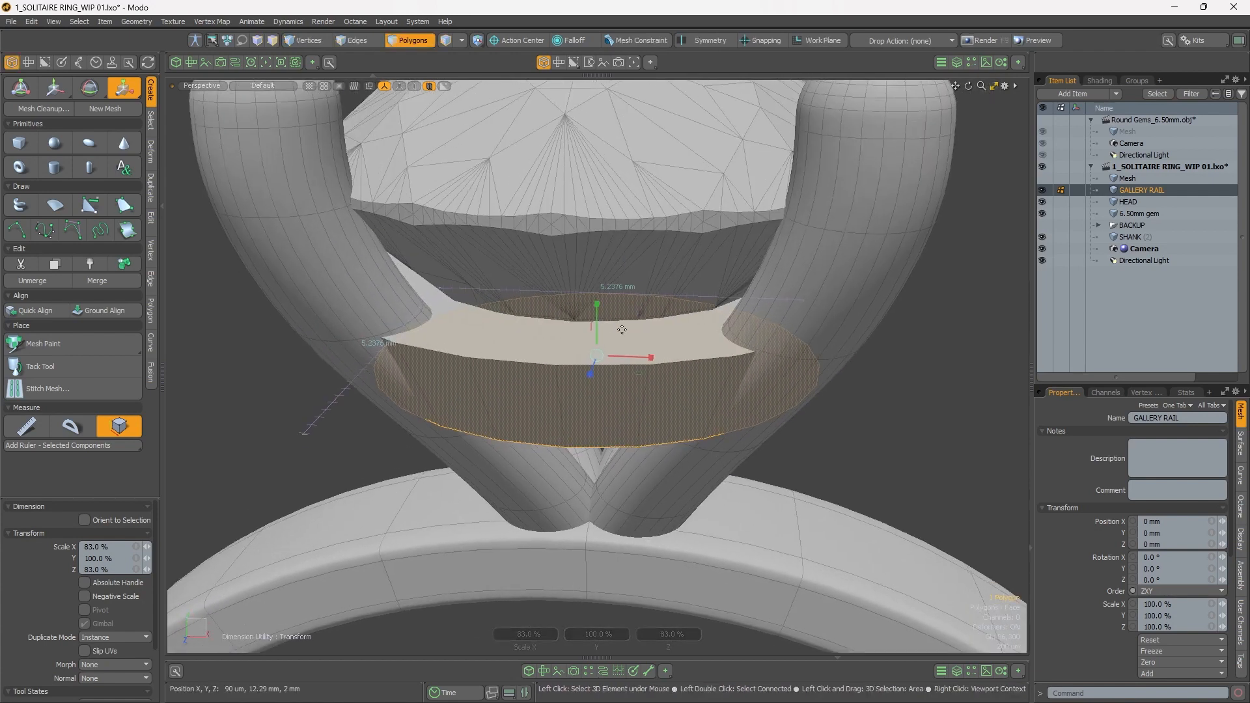
# Step: Widen the gallery rail's top polygon to 103% in X and Z to match the gem's outline
pyautogui.press('q')
pyautogui.click(661, 330)
pyautogui.keyDown('alt'); pyautogui.moveTo(646, 308); pyautogui.dragTo(615, 346); pyautogui.keyUp('alt')
pyautogui.press('r')
pyautogui.hotkey('ctrl', 'space')
pyautogui.click(612, 295)
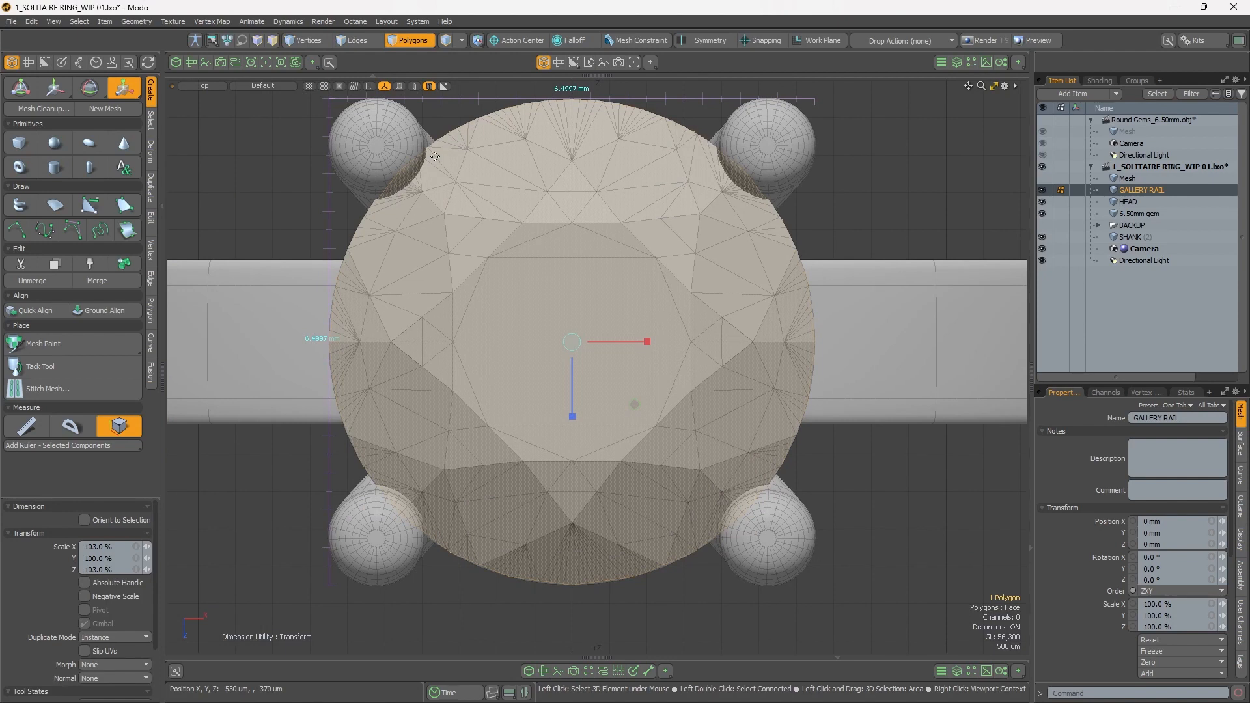
pyautogui.hotkey('ctrl', 'space')
pyautogui.click(628, 221)
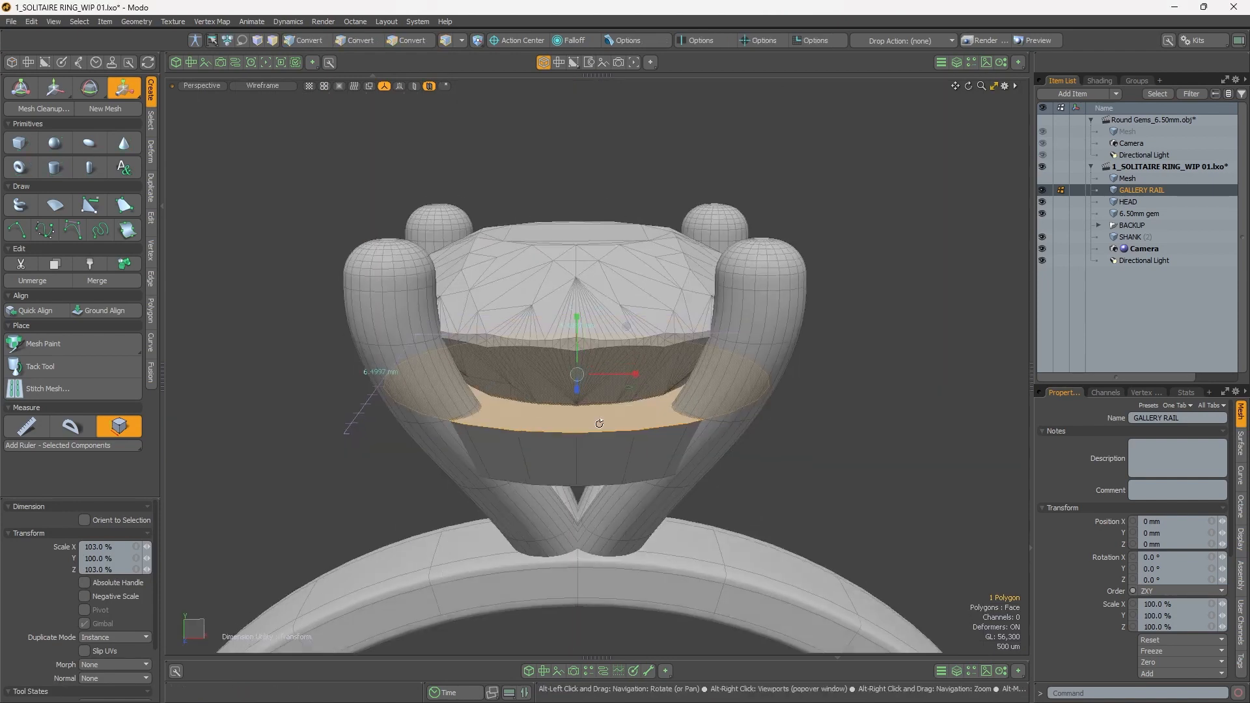
# Step: Bevel the gallery rail's top polygon with a 892 um inset and no shift
pyautogui.press('space')
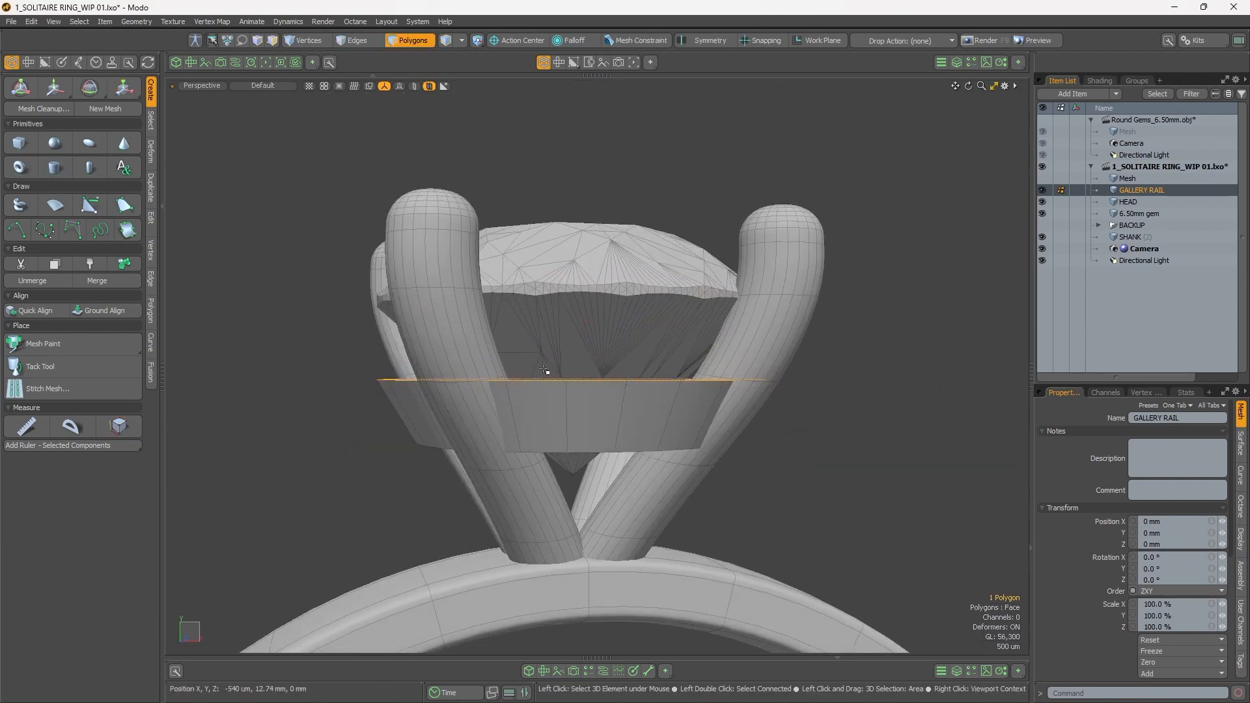
pyautogui.keyDown('alt'); pyautogui.moveTo(617, 230); pyautogui.dragTo(617, 249); pyautogui.keyUp('alt')
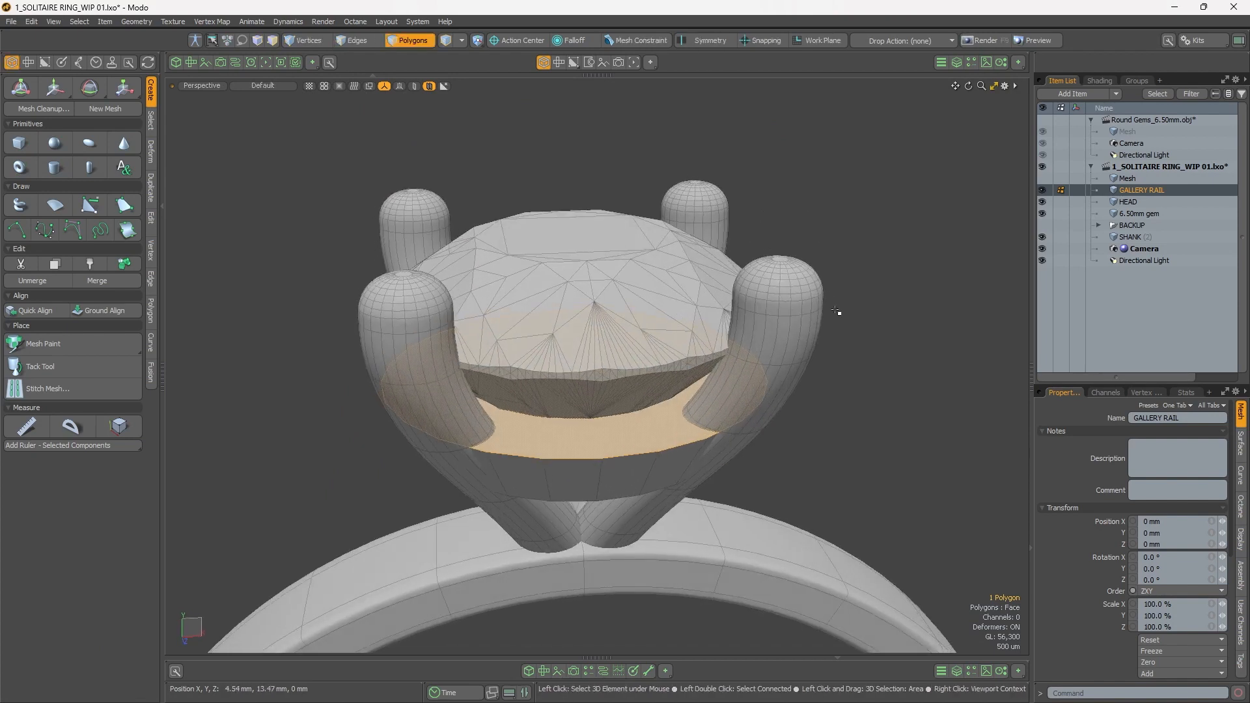
pyautogui.keyDown('alt'); pyautogui.moveTo(770, 350); pyautogui.dragTo(642, 390); pyautogui.keyUp('alt')
pyautogui.keyDown('shift'); pyautogui.click(601, 355); pyautogui.keyUp('shift')
pyautogui.click(584, 413)
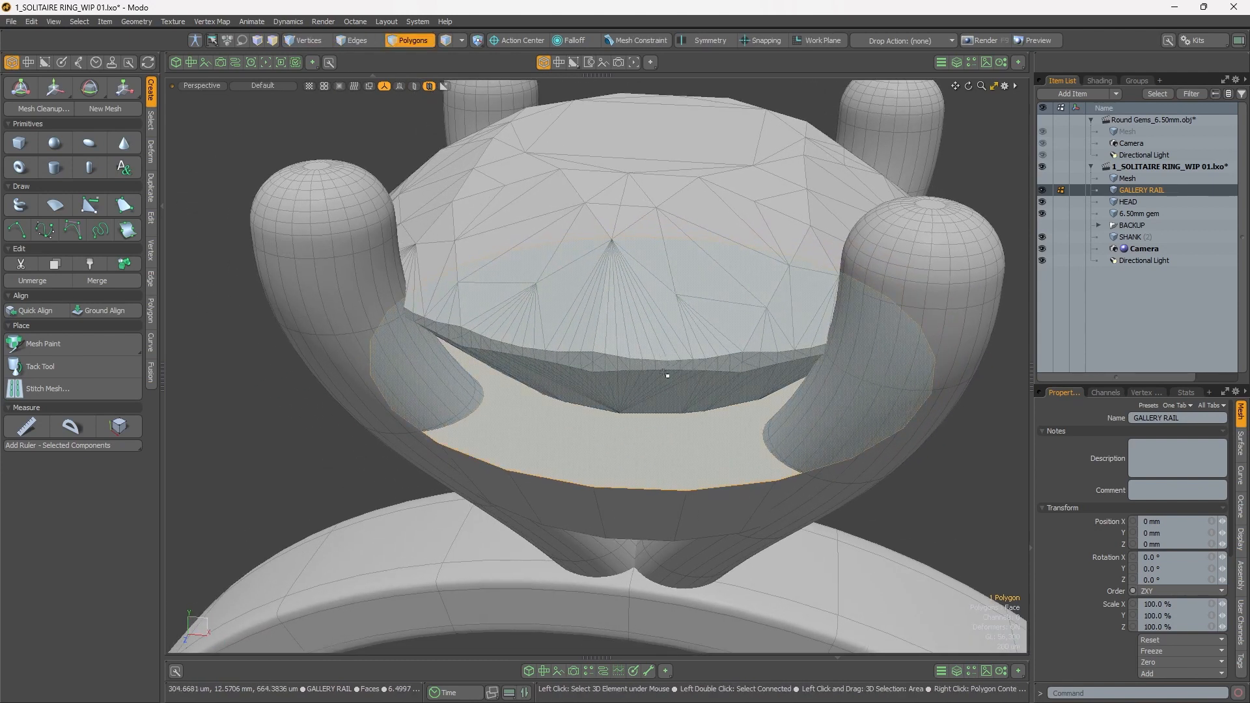
pyautogui.press('b')
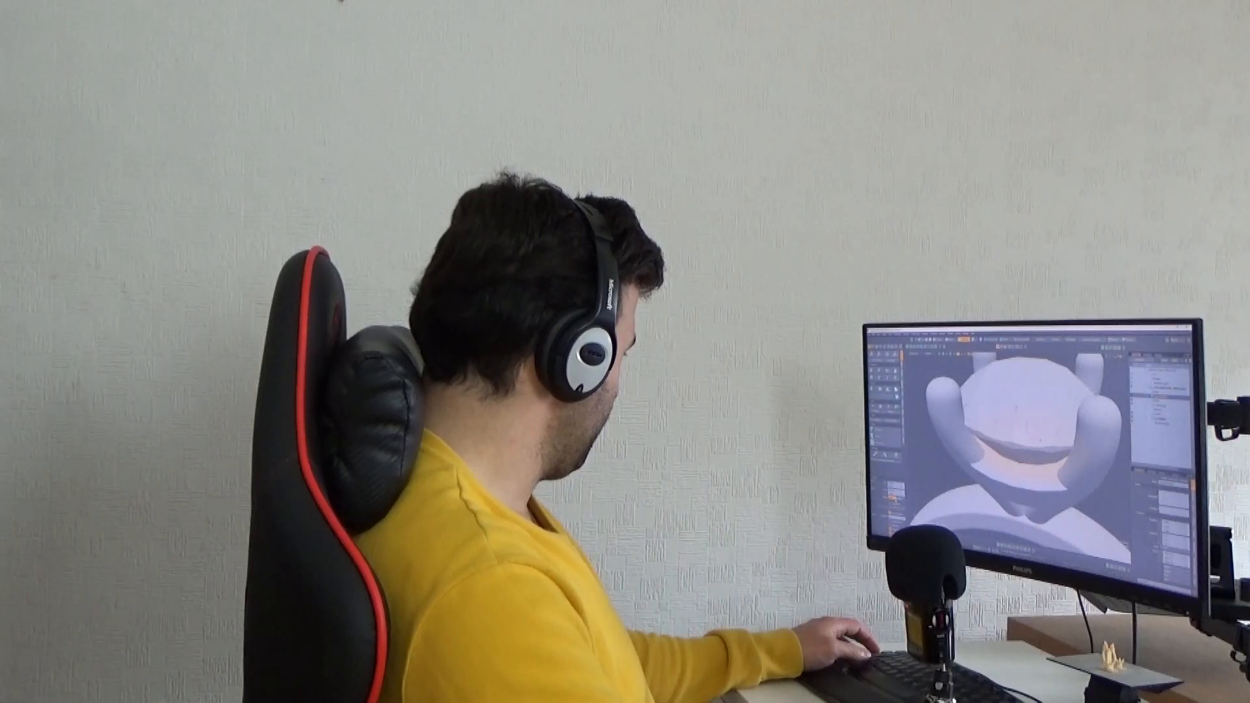
pyautogui.moveTo(896, 476); pyautogui.dragTo(899, 402)
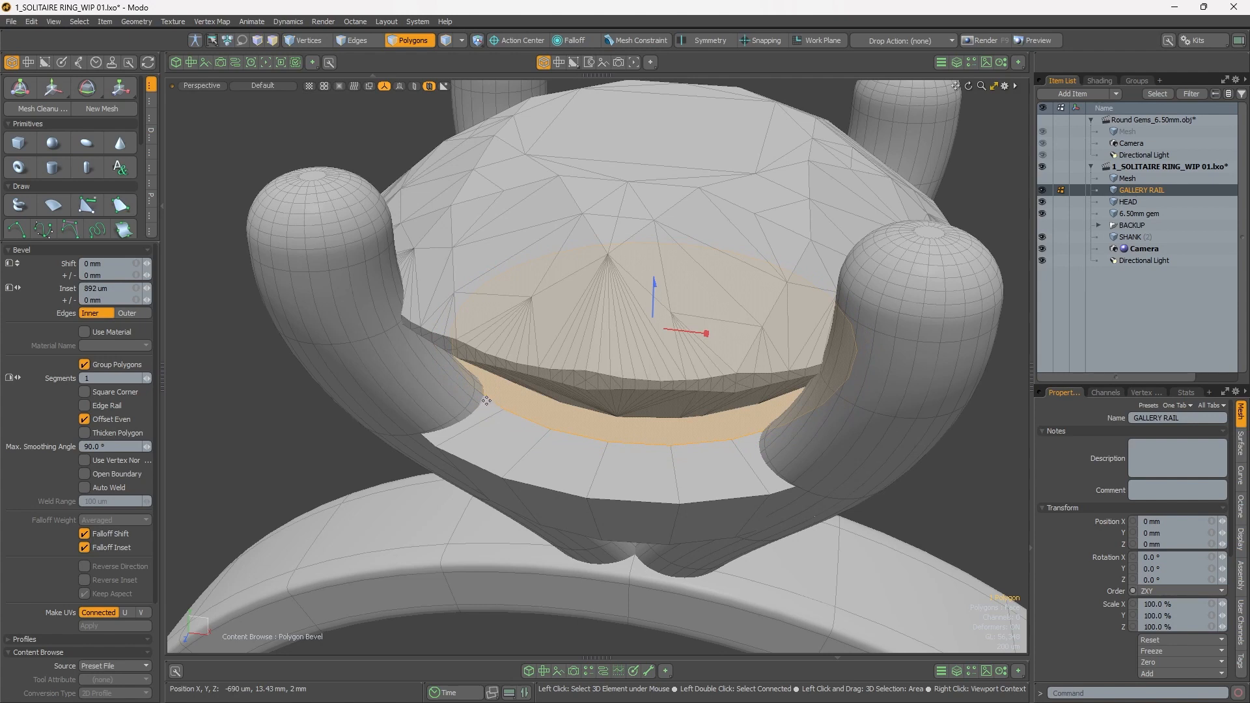
pyautogui.keyDown('alt'); pyautogui.moveTo(613, 424); pyautogui.dragTo(610, 393); pyautogui.keyUp('alt')
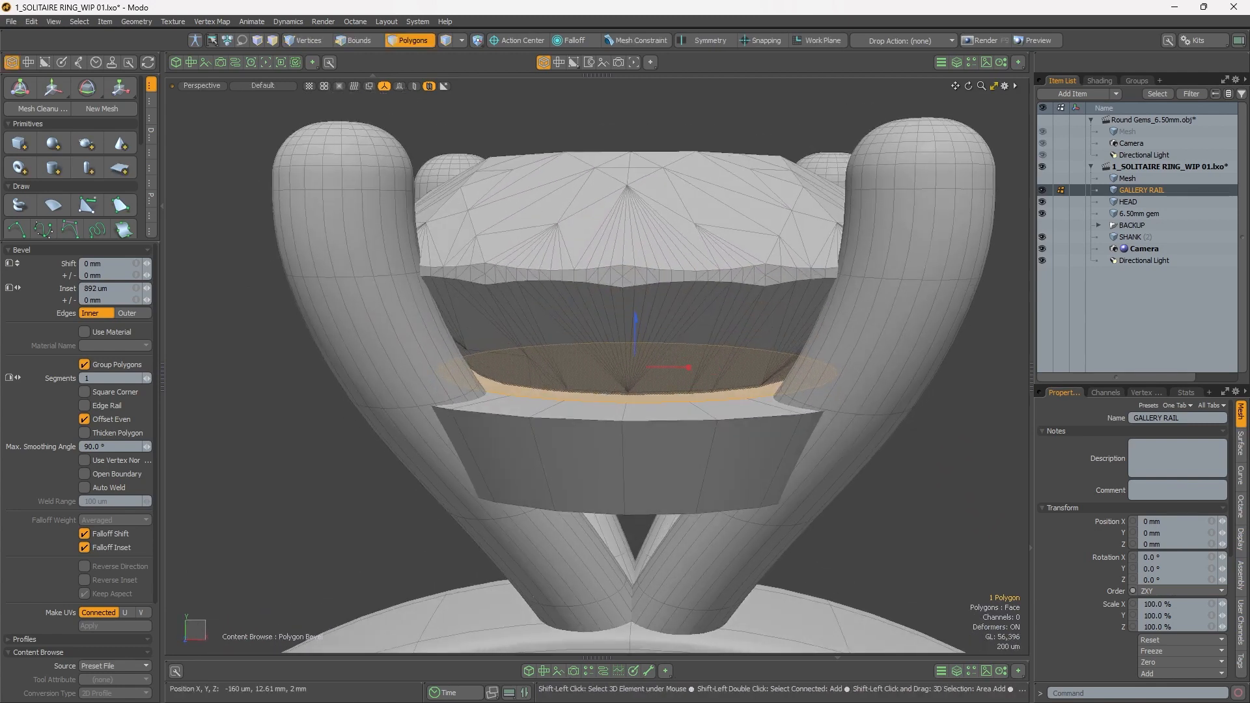
# Step: Show the inactive meshes as wireframes and bevel the rail's inner top polygon with a -375 um shift and a 401 um inset
pyautogui.moveTo(637, 325); pyautogui.dragTo(533, 280)
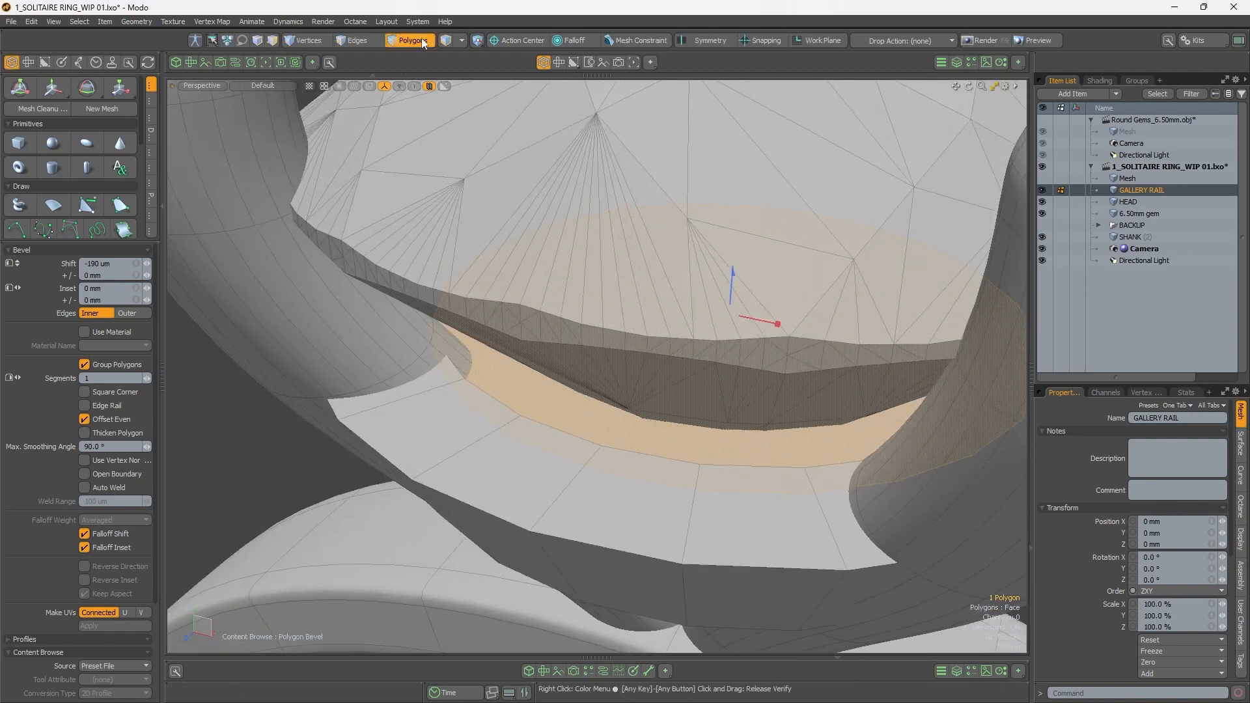
pyautogui.click(430, 88)
pyautogui.moveTo(665, 450)
pyautogui.keyDown('alt'); pyautogui.mouseDown()
pyautogui.moveTo(675, 384)
pyautogui.moveTo(630, 414)
pyautogui.moveTo(617, 304)
pyautogui.mouseUp(); pyautogui.keyUp('alt')
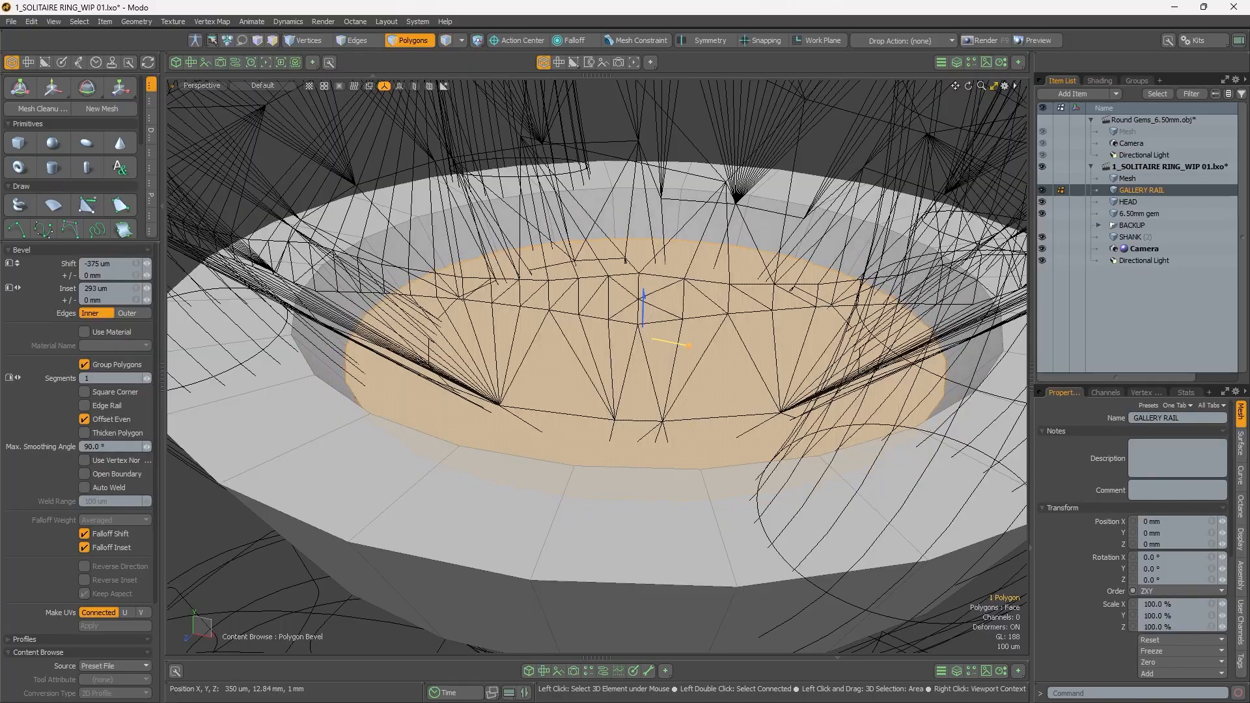
pyautogui.keyDown('alt'); pyautogui.moveTo(523, 315); pyautogui.dragTo(526, 406); pyautogui.keyUp('alt')
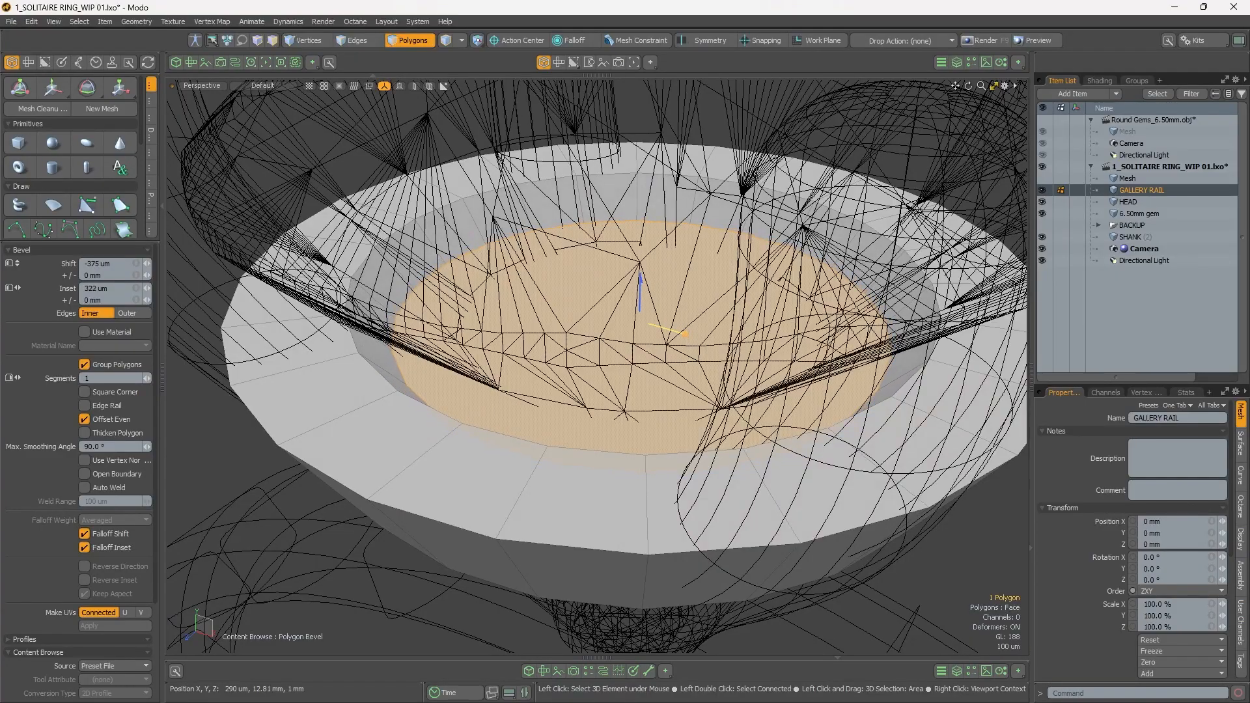
pyautogui.keyDown('alt'); pyautogui.moveTo(548, 335); pyautogui.dragTo(667, 331); pyautogui.keyUp('alt')
pyautogui.scroll(3, 748, 389)
pyautogui.keyDown('alt'); pyautogui.moveTo(747, 390); pyautogui.dragTo(635, 383); pyautogui.keyUp('alt')
pyautogui.scroll(-3, 558, 373)
pyautogui.scroll(1, 583, 318)
pyautogui.scroll(3, 588, 328)
pyautogui.scroll(-2, 602, 365)
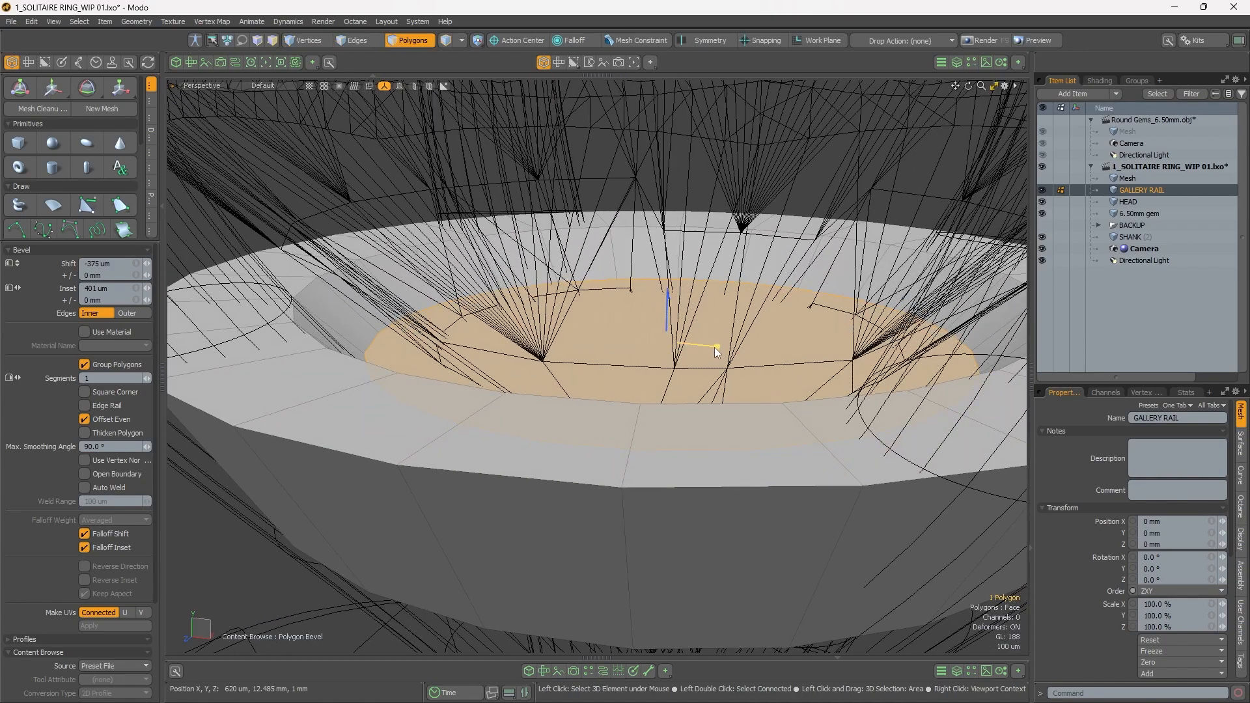
pyautogui.keyDown('alt'); pyautogui.moveTo(654, 390); pyautogui.dragTo(660, 287); pyautogui.keyUp('alt')
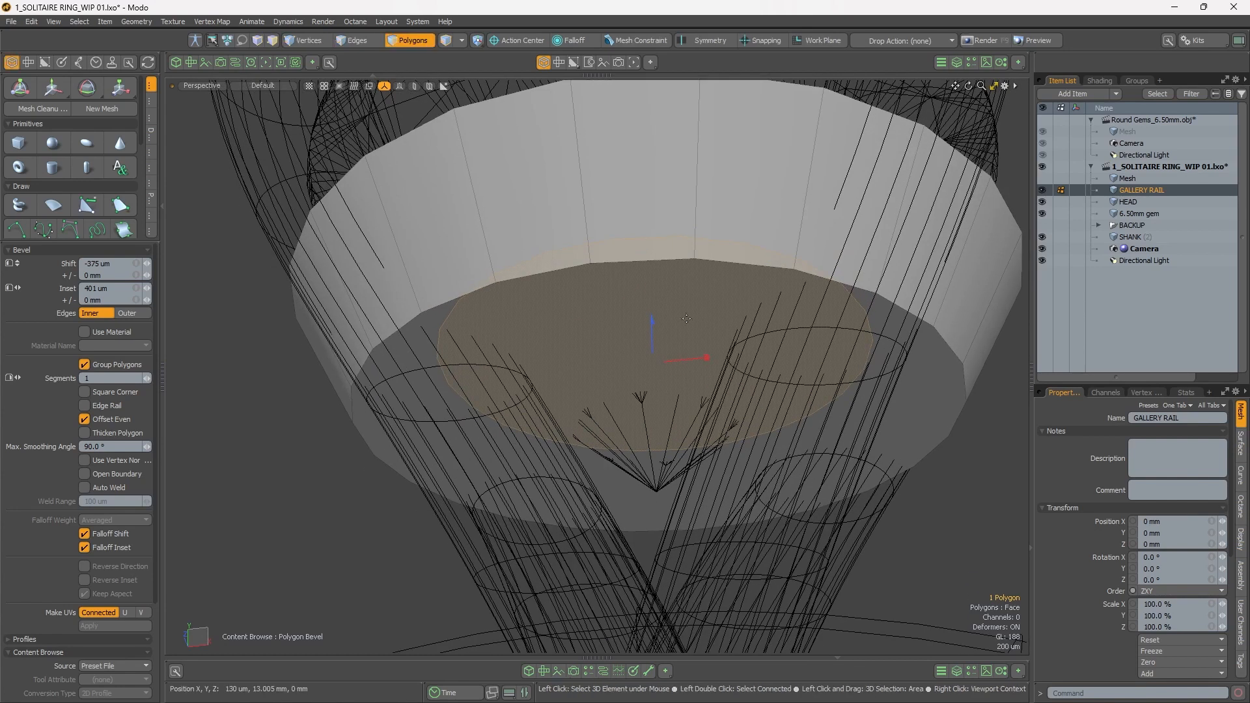
# Step: Bevel the gallery rail's bottom polygon with a 620 um inset
pyautogui.press('space')
pyautogui.keyDown('alt'); pyautogui.moveTo(670, 388); pyautogui.dragTo(738, 278); pyautogui.keyUp('alt')
pyautogui.press('b')
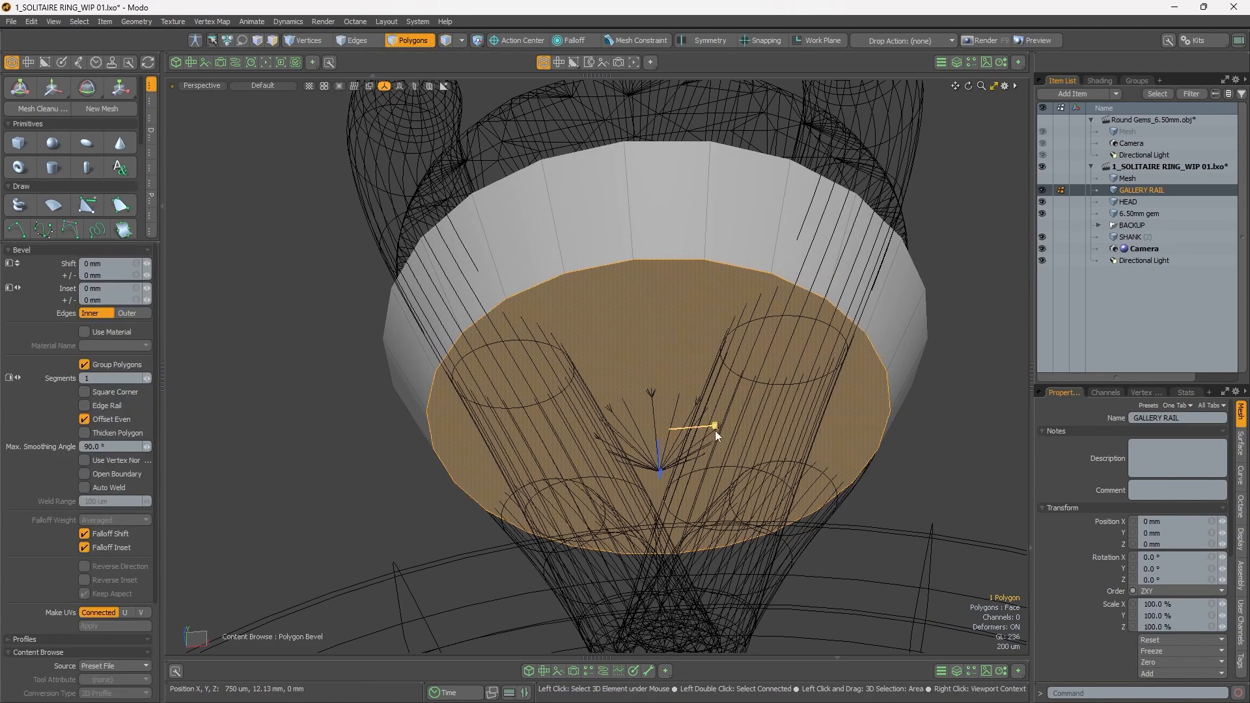
pyautogui.moveTo(715, 427); pyautogui.dragTo(753, 426)
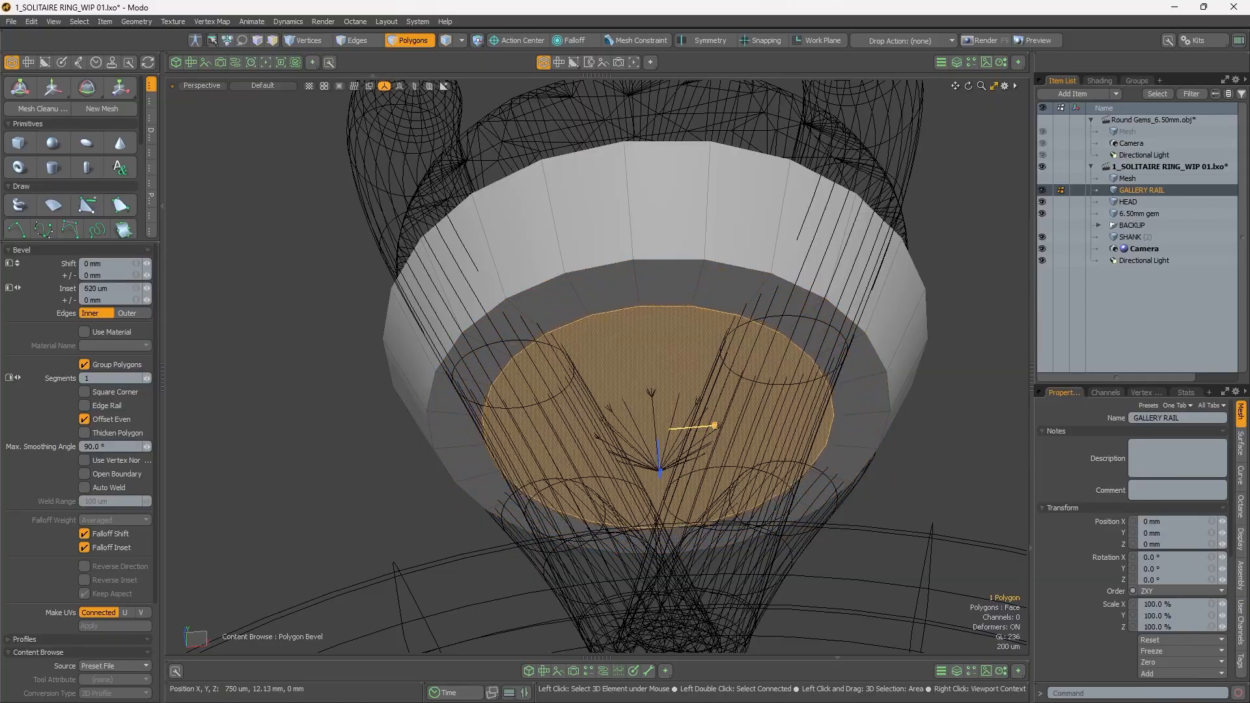
# Step: Adjust the bottom polygon bevel's inset to 692 um in wireframe display, matching the outline of the rail's inner top polygon
pyautogui.keyDown('alt'); pyautogui.moveTo(559, 323); pyautogui.dragTo(512, 307); pyautogui.keyUp('alt')
pyautogui.press('KP_4')
pyautogui.keyDown('alt'); pyautogui.moveTo(848, 421); pyautogui.dragTo(720, 384); pyautogui.keyUp('alt')
pyautogui.hotkey('ctrl', 'space')
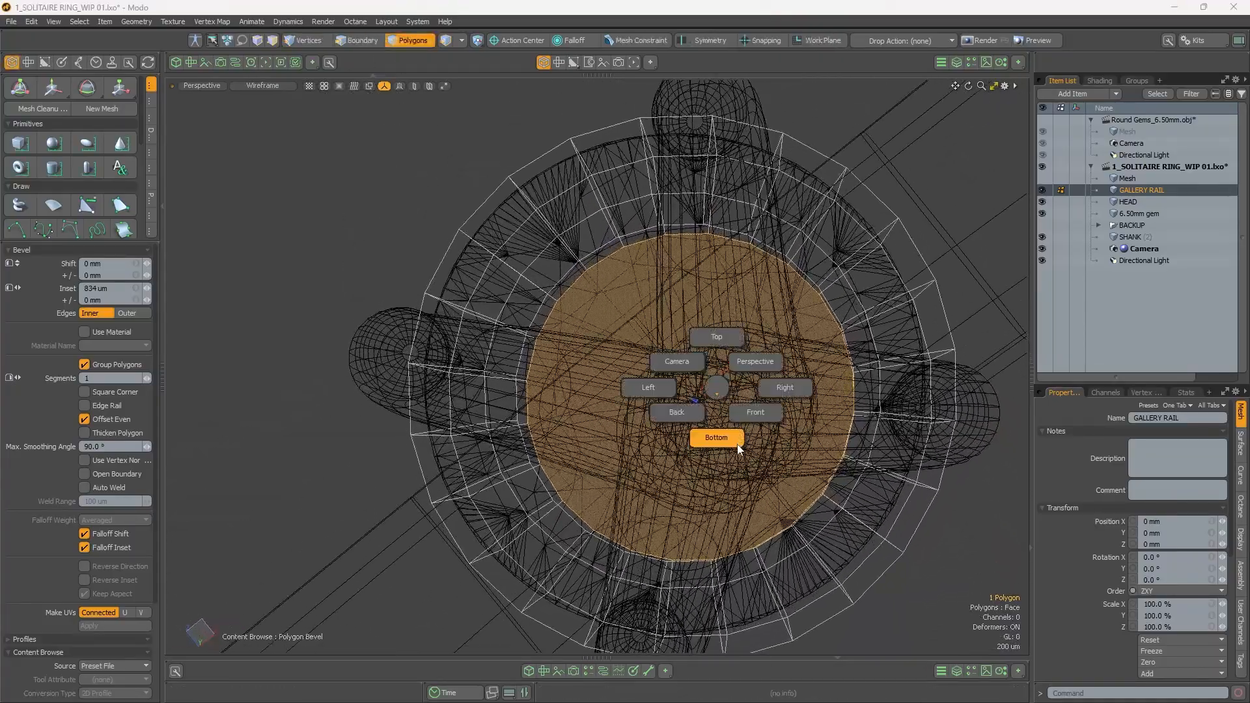
pyautogui.click(739, 450)
pyautogui.scroll(2, 623, 408)
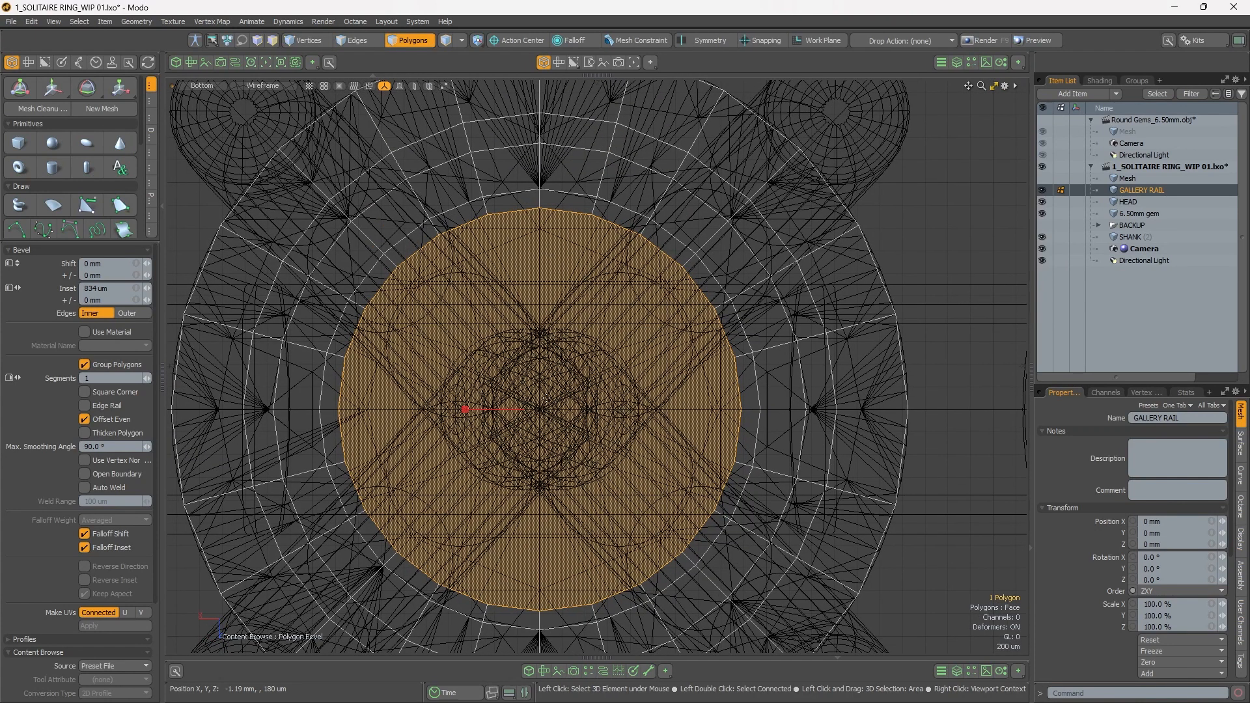
pyautogui.moveTo(466, 415); pyautogui.dragTo(450, 415)
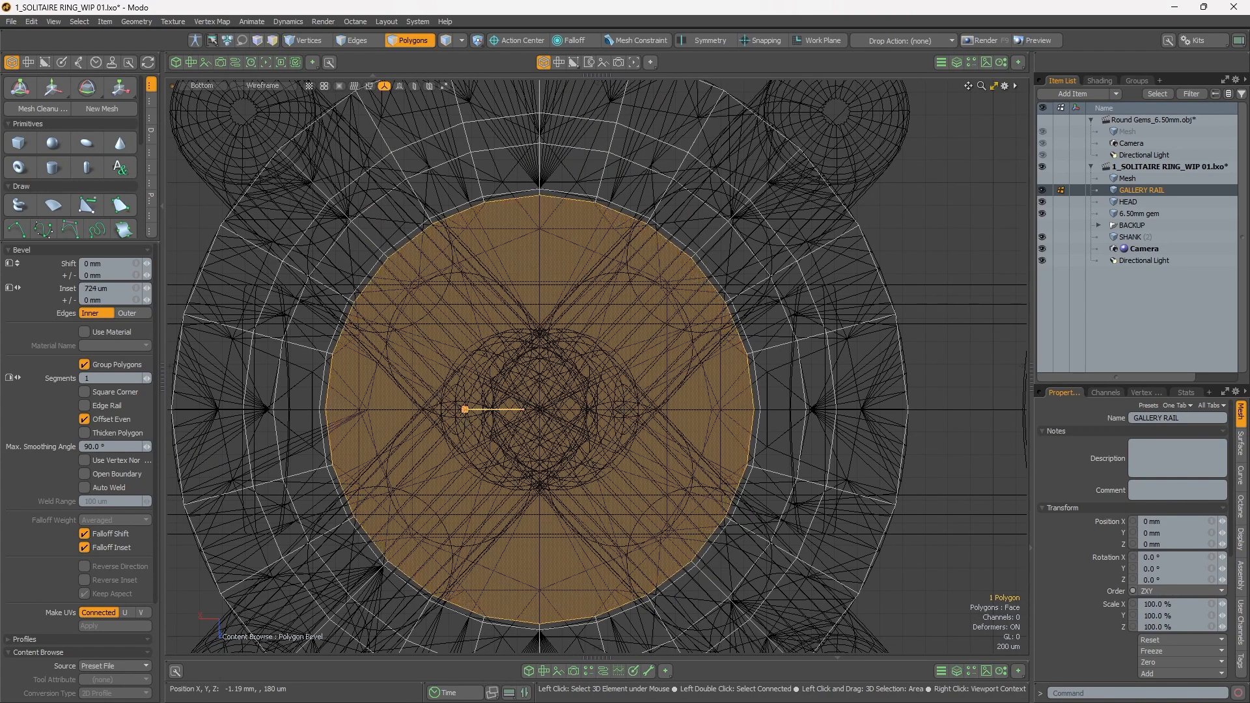
pyautogui.hotkey('ctrl', 'space')
pyautogui.click(459, 361)
pyautogui.keyDown('alt'); pyautogui.moveTo(475, 362); pyautogui.dragTo(541, 568); pyautogui.keyUp('alt')
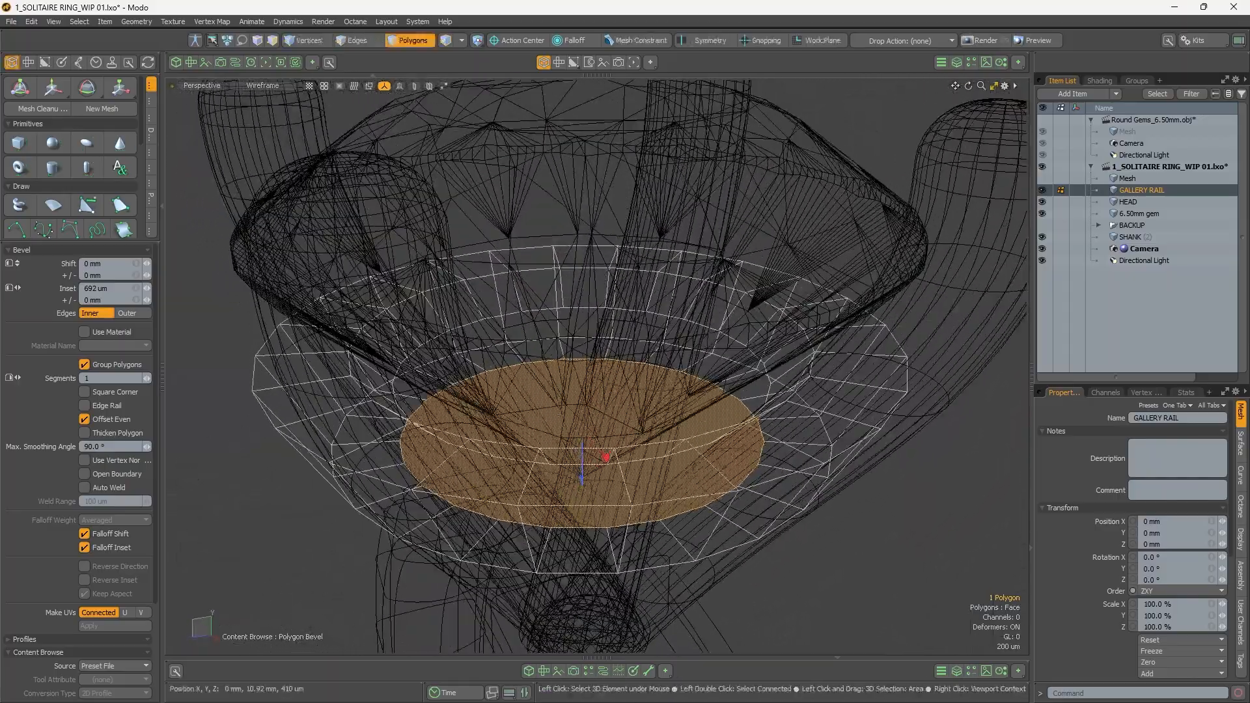
# Step: Return the viewport to Default shading and select both the inner top and inner bottom polygons of the gallery rail
pyautogui.hotkey('ctrl', '2')
pyautogui.keyDown('alt'); pyautogui.moveTo(618, 385); pyautogui.dragTo(660, 375); pyautogui.keyUp('alt')
pyautogui.press('space')
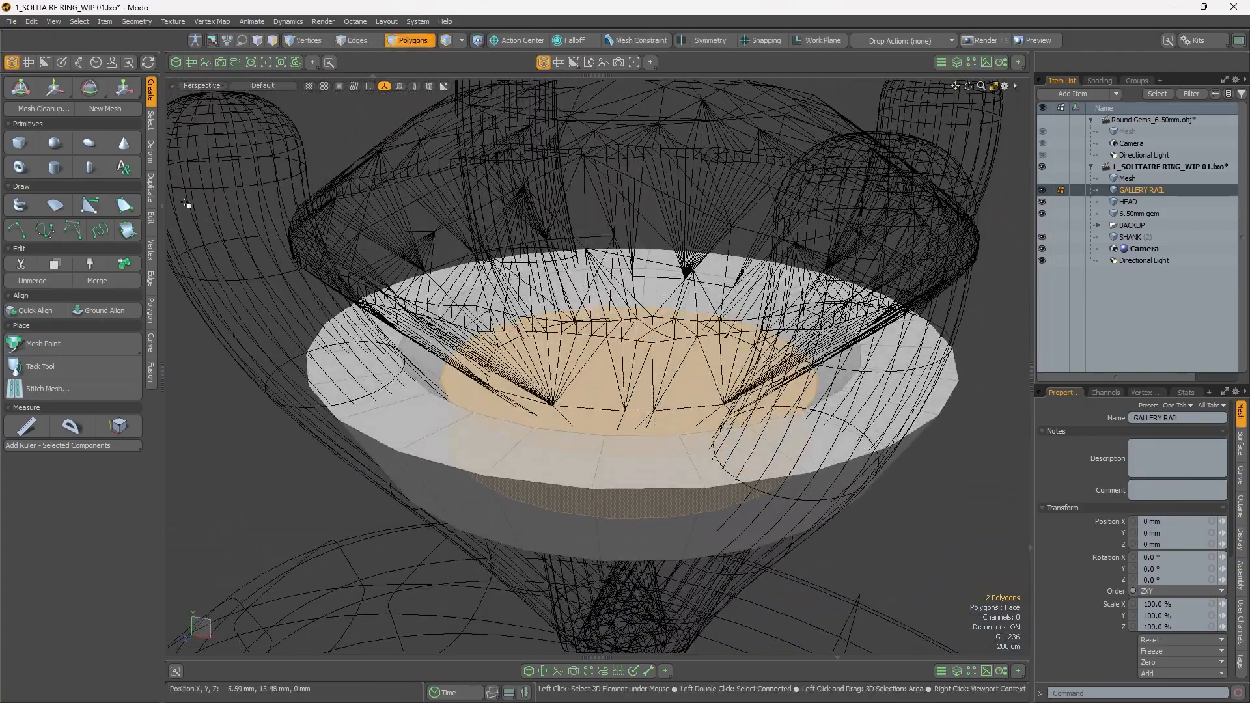
# Step: Try to bridge the two selected polygons of the gallery rail and preview the rail as a subdivision surface
pyautogui.click(151, 185)
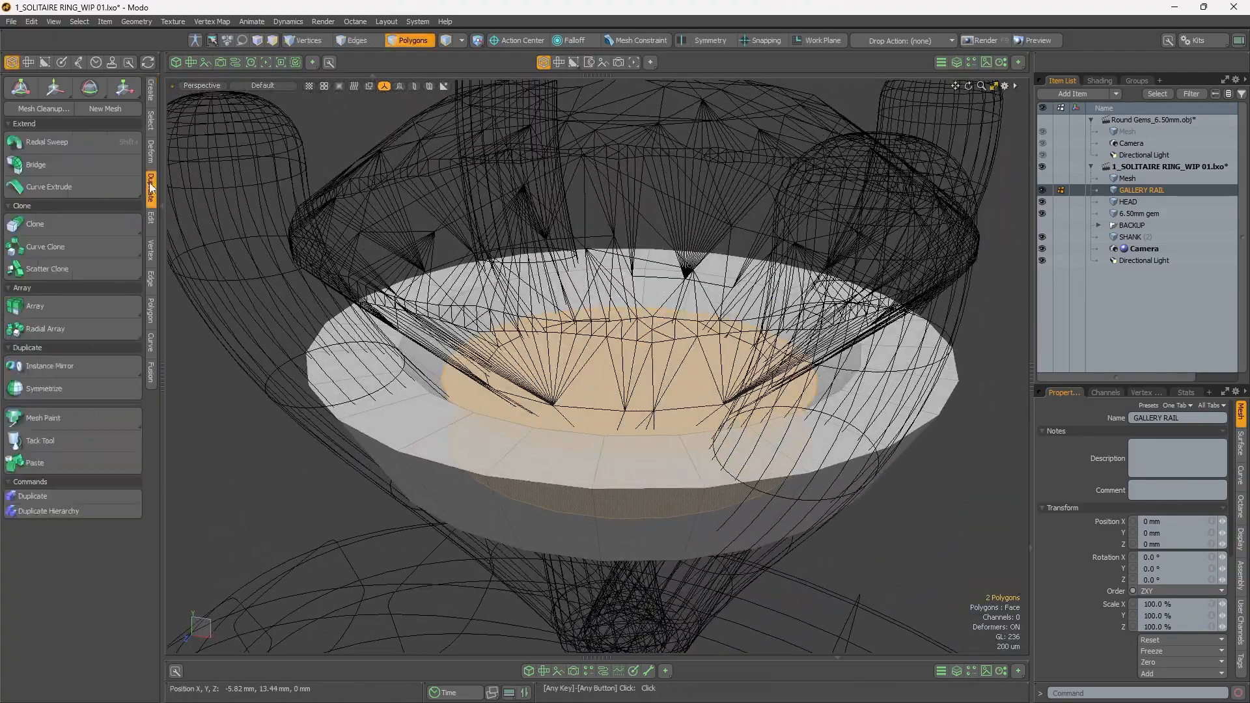
pyautogui.click(95, 168)
pyautogui.click(705, 219)
pyautogui.keyDown('alt'); pyautogui.moveTo(702, 238); pyautogui.dragTo(619, 345); pyautogui.keyUp('alt')
pyautogui.click(150, 263)
pyautogui.press('space')
pyautogui.press('Tab')
pyautogui.scroll(2, 674, 251)
pyautogui.press('Tab')
pyautogui.scroll(3, 490, 373)
pyautogui.keyDown('alt'); pyautogui.moveTo(489, 373); pyautogui.dragTo(566, 315); pyautogui.keyUp('alt')
pyautogui.scroll(-5, 466, 380)
pyautogui.press('Tab')
pyautogui.press('Tab')
pyautogui.hotkey('ctrl', 'z')
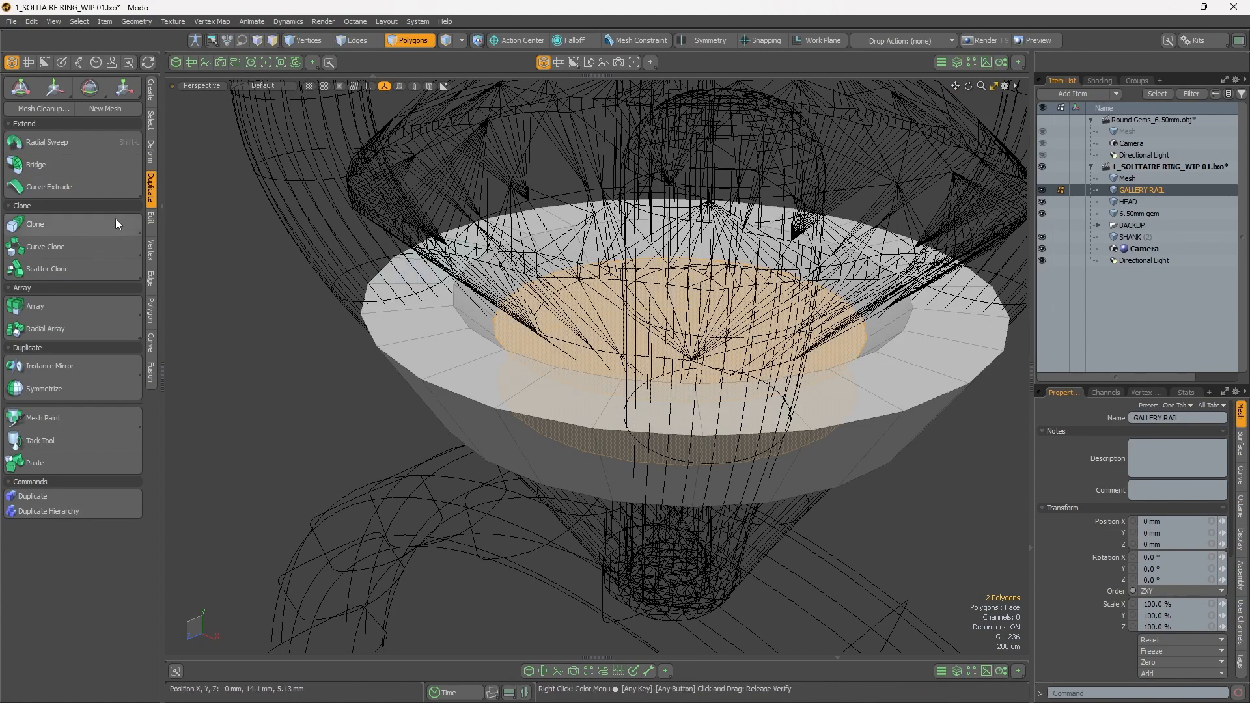
# Step: Bridge the gallery rail's inner top and bottom polygons in Linear mode with one segment to open a hole through it
pyautogui.click(92, 165)
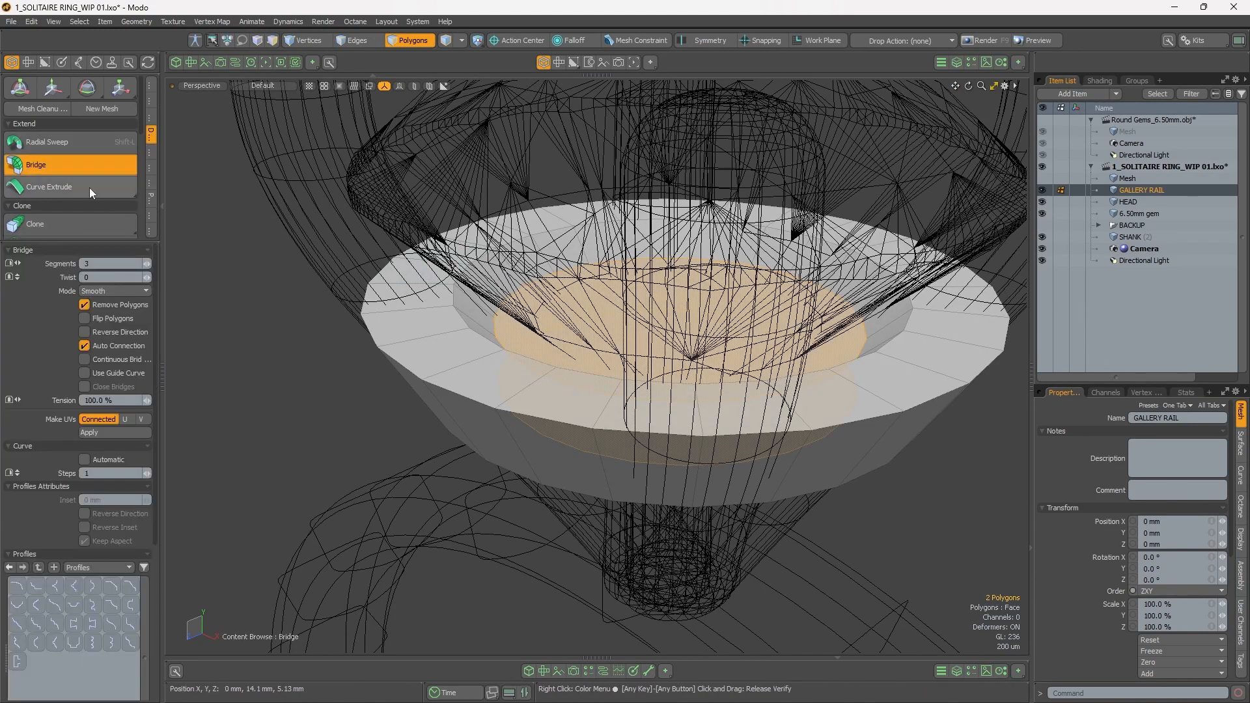
pyautogui.click(129, 346)
pyautogui.click(126, 346)
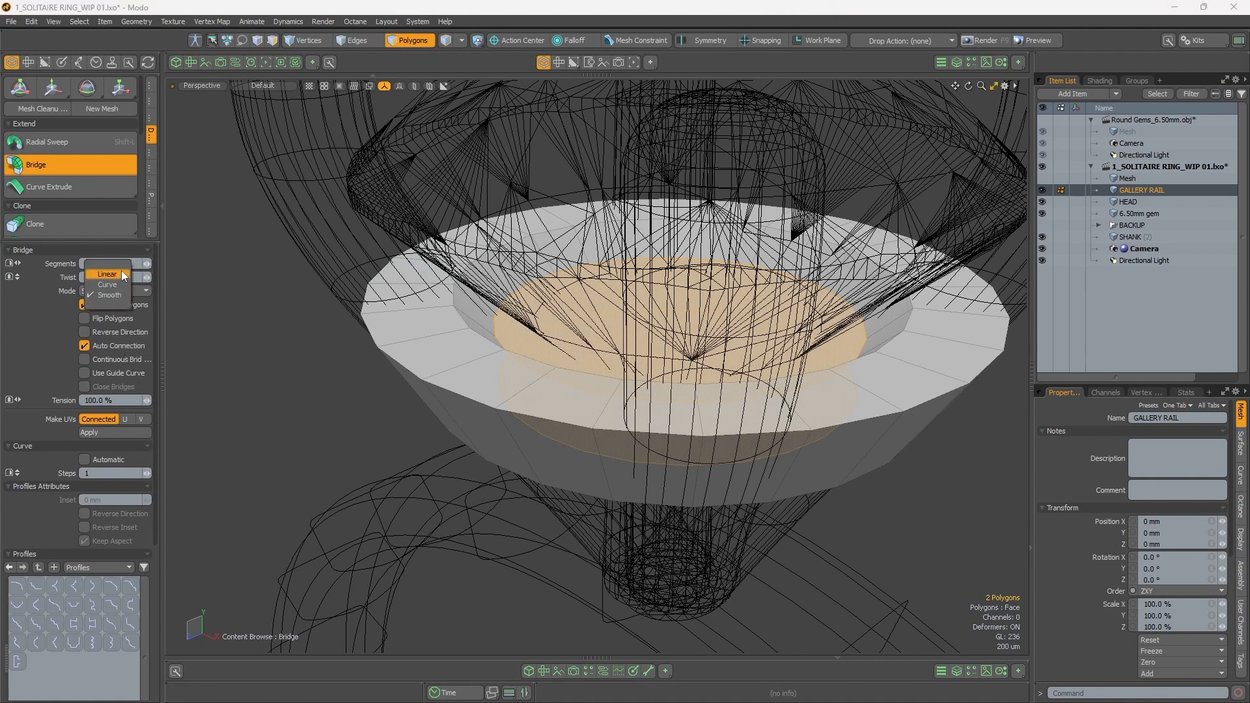
pyautogui.click(245, 271)
pyautogui.scroll(4, 589, 332)
pyautogui.keyDown('alt'); pyautogui.moveTo(589, 332); pyautogui.dragTo(170, 222); pyautogui.keyUp('alt')
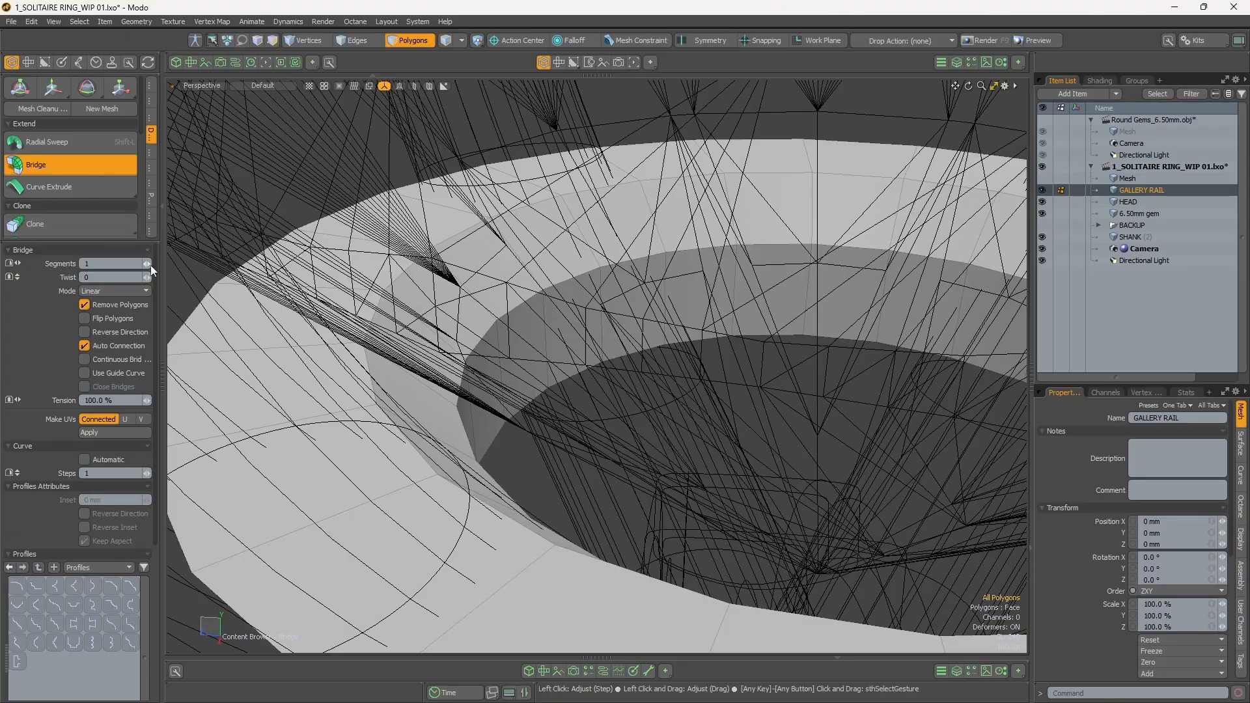
pyautogui.keyDown('alt'); pyautogui.moveTo(404, 384); pyautogui.dragTo(530, 389); pyautogui.keyUp('alt')
pyautogui.press('space')
pyautogui.scroll(-5, 510, 335)
pyautogui.scroll(4, 455, 358)
pyautogui.scroll(4, 470, 313)
pyautogui.scroll(-4, 426, 322)
# Step: Apply an inset Edge Bevel to the gallery rail's outer and inner rim edge loops and convert the rail to Catmull-Clark subdivision
pyautogui.press('w')
pyautogui.press('space')
pyautogui.press('space')
pyautogui.scroll(3, 544, 345)
pyautogui.press('2')
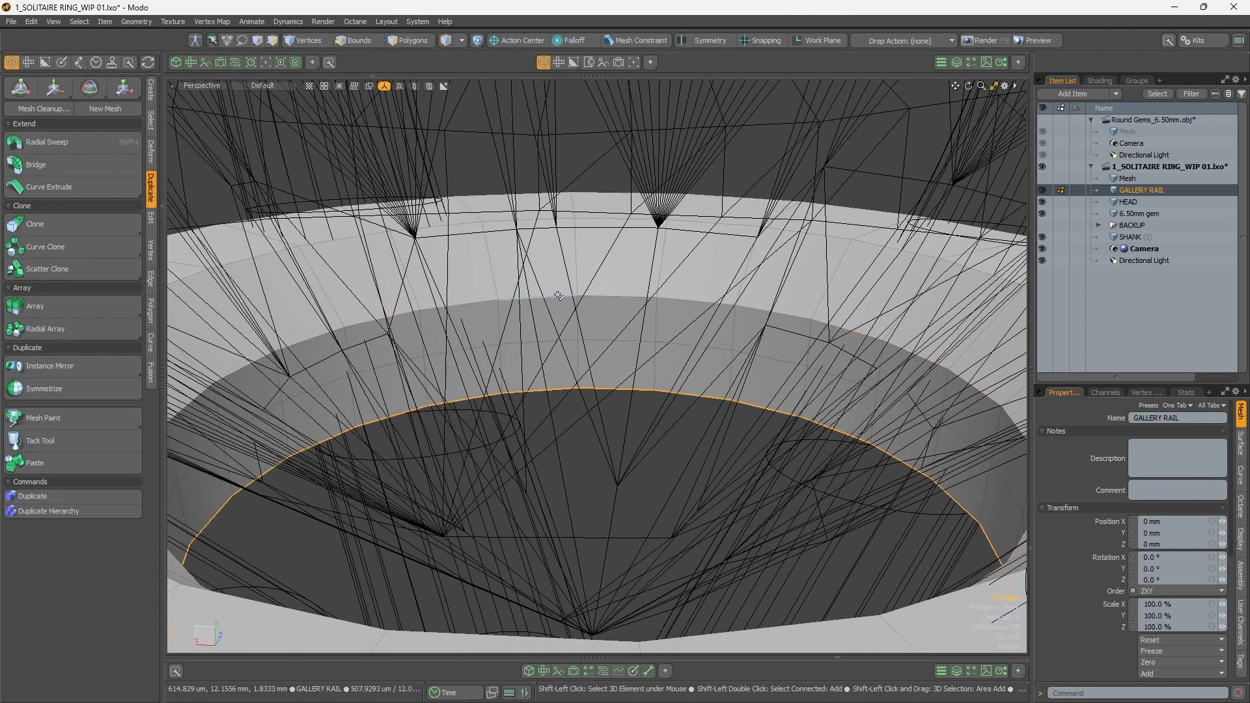
pyautogui.keyDown('alt'); pyautogui.moveTo(534, 296); pyautogui.dragTo(472, 358); pyautogui.keyUp('alt')
pyautogui.scroll(3, 466, 303)
pyautogui.press('b')
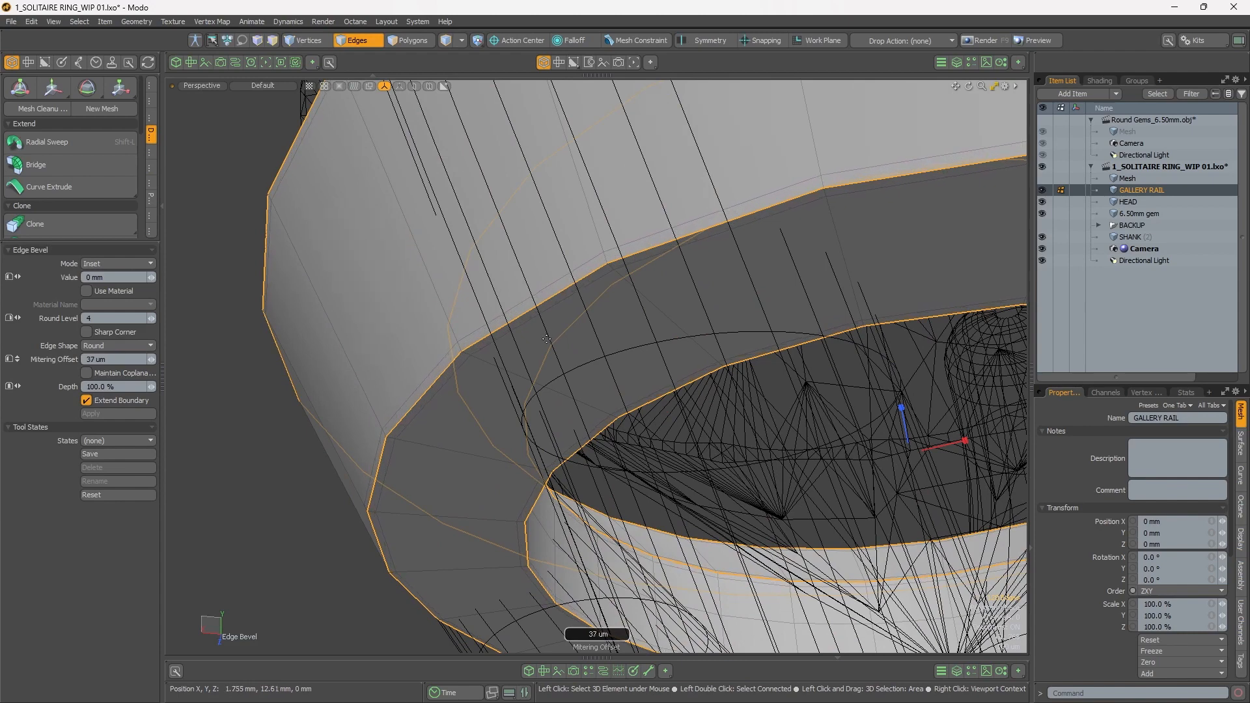
pyautogui.press('space')
pyautogui.keyDown('alt'); pyautogui.moveTo(289, 480); pyautogui.dragTo(433, 286); pyautogui.keyUp('alt')
pyautogui.keyDown('alt'); pyautogui.moveTo(434, 287); pyautogui.dragTo(351, 293, button='right'); pyautogui.keyUp('alt')
pyautogui.keyDown('alt'); pyautogui.moveTo(352, 293); pyautogui.dragTo(495, 364); pyautogui.keyUp('alt')
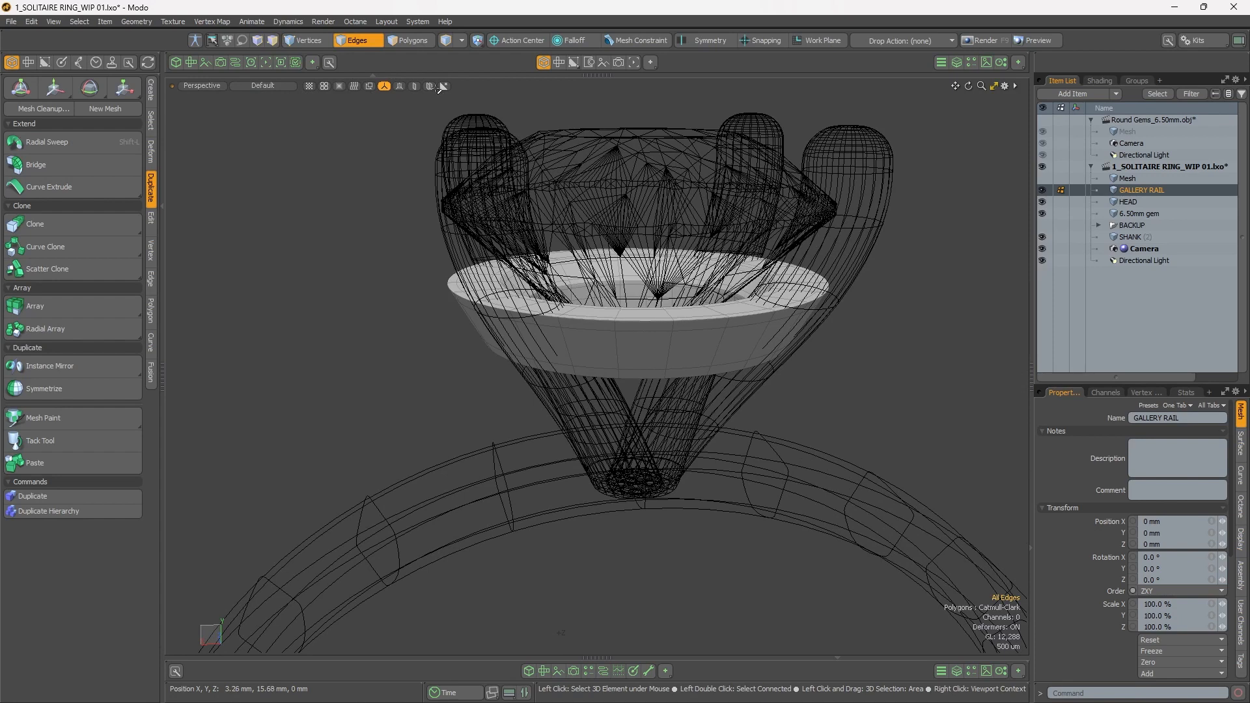
# Step: Show the inactive meshes shaded instead of as wireframes and check the whole ring
pyautogui.click(429, 86)
pyautogui.scroll(-5, 626, 313)
pyautogui.keyDown('alt'); pyautogui.moveTo(625, 313); pyautogui.dragTo(582, 342); pyautogui.keyUp('alt')
pyautogui.scroll(-5, 559, 315)
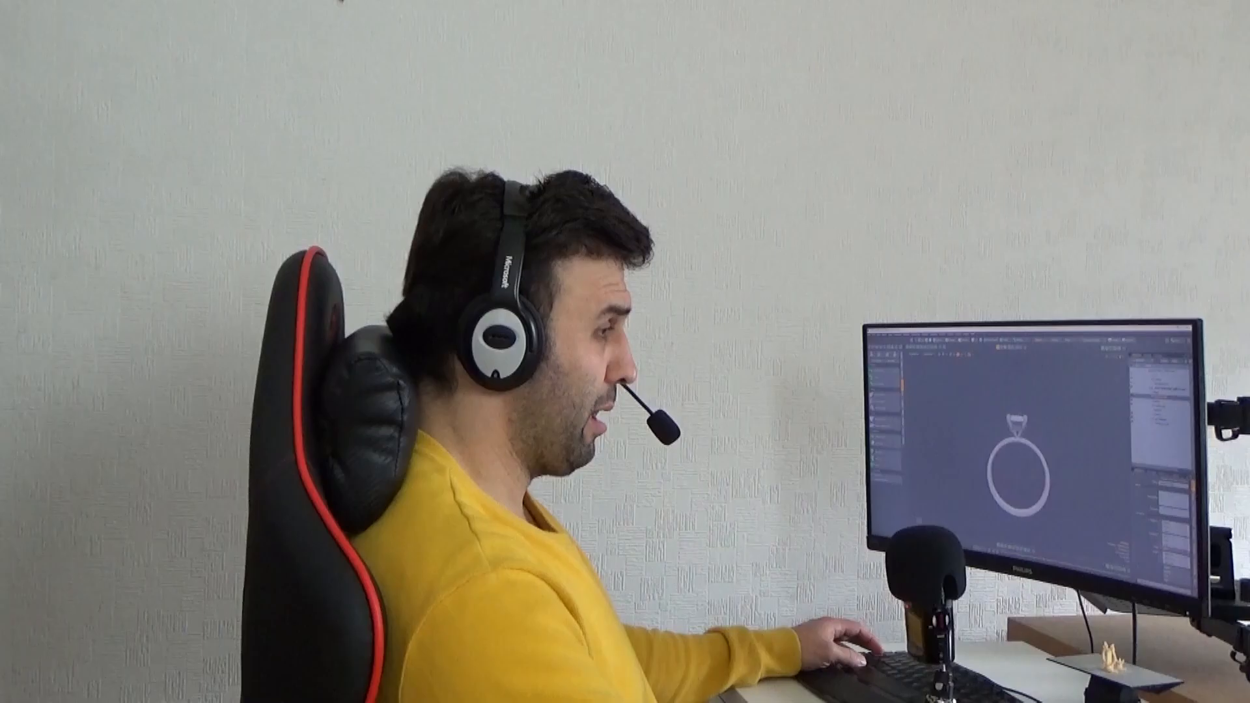
# Step: Scale the gallery rail to 96.5% in X and Z, keeping Y at 100%, so it sits within the prongs
pyautogui.scroll(5, 586, 333)
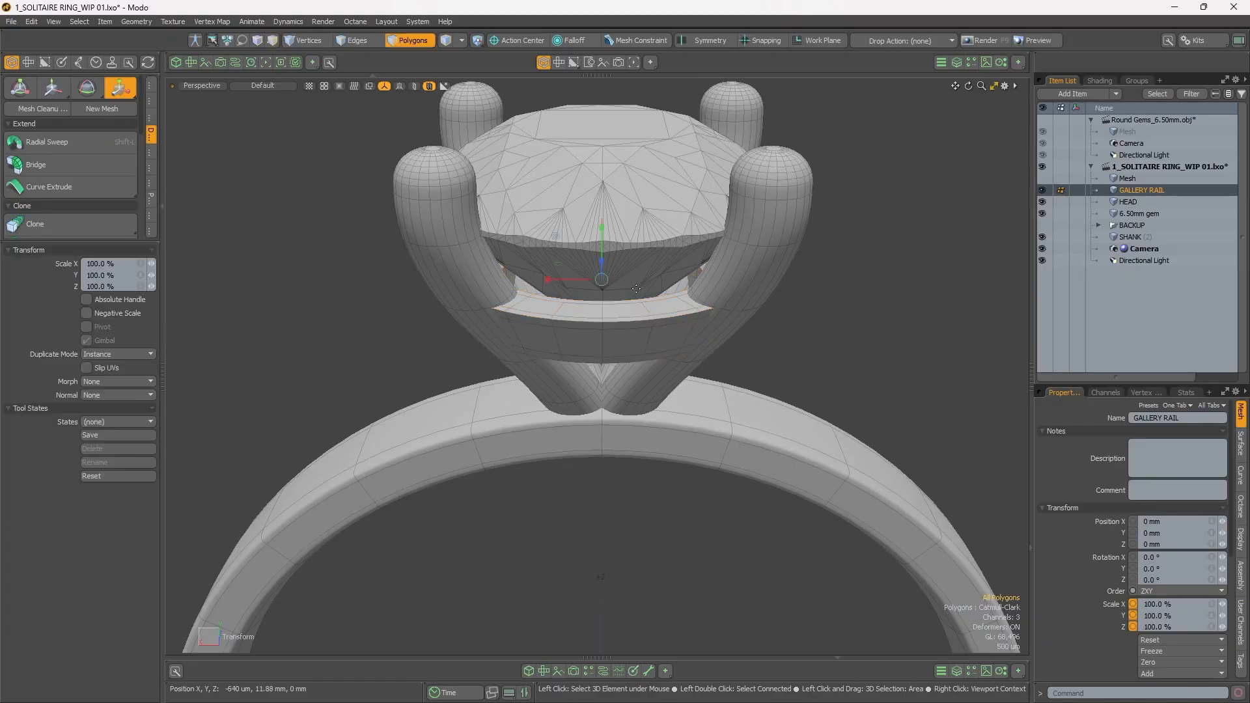
pyautogui.keyDown('alt'); pyautogui.moveTo(570, 267); pyautogui.dragTo(508, 249); pyautogui.keyUp('alt')
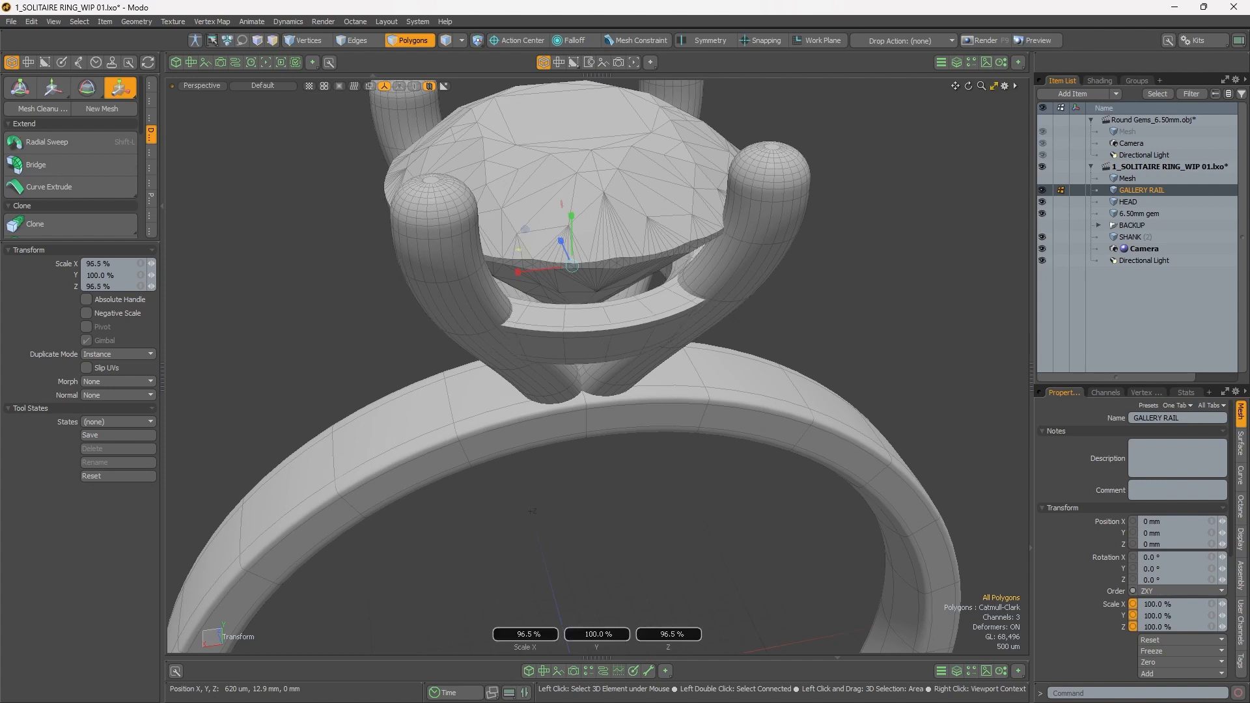
pyautogui.keyDown('alt'); pyautogui.moveTo(551, 274); pyautogui.dragTo(553, 211); pyautogui.keyUp('alt')
pyautogui.press('space')
# Step: Display the ring in Reflection shading with no item selected and examine the head, gem and gallery rail
pyautogui.moveTo(603, 264)
pyautogui.keyDown('alt'); pyautogui.mouseDown()
pyautogui.moveTo(631, 301)
pyautogui.moveTo(553, 313)
pyautogui.moveTo(534, 352)
pyautogui.moveTo(471, 361)
pyautogui.moveTo(530, 474)
pyautogui.moveTo(636, 340)
pyautogui.moveTo(573, 294)
pyautogui.moveTo(647, 225)
pyautogui.moveTo(656, 290)
pyautogui.moveTo(640, 303)
pyautogui.mouseUp(); pyautogui.keyUp('alt')
pyautogui.scroll(-7, 615, 288)
pyautogui.scroll(-3, 547, 295)
pyautogui.press('KP_7')
pyautogui.scroll(5, 650, 290)
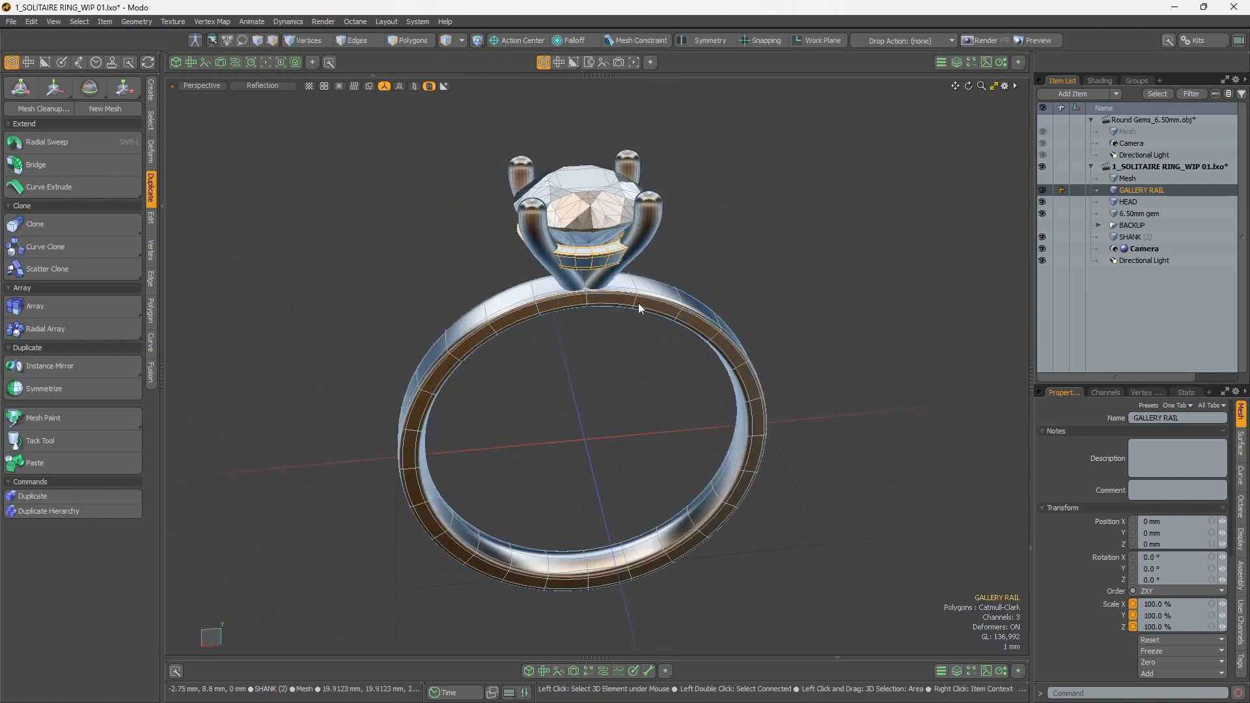
pyautogui.click(616, 417)
pyautogui.keyDown('alt'); pyautogui.moveTo(607, 400); pyautogui.dragTo(545, 237); pyautogui.keyUp('alt')
pyautogui.scroll(5, 646, 339)
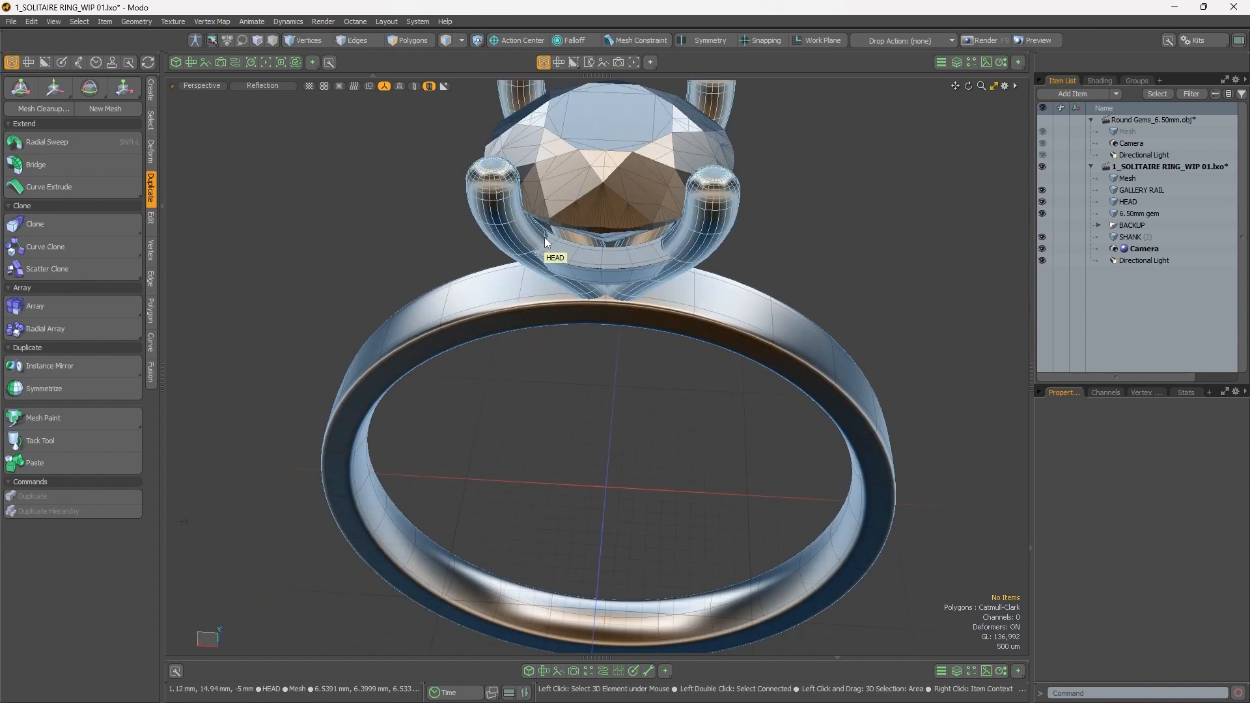